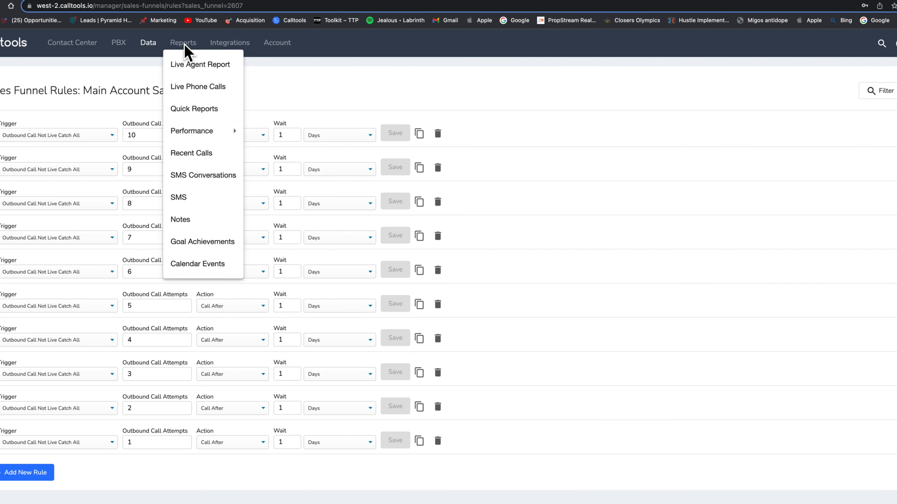
# Step: Switch to the Contact Center Campaigns page listing two active campaigns and today's call statistics
pyautogui.moveTo(154, 47)
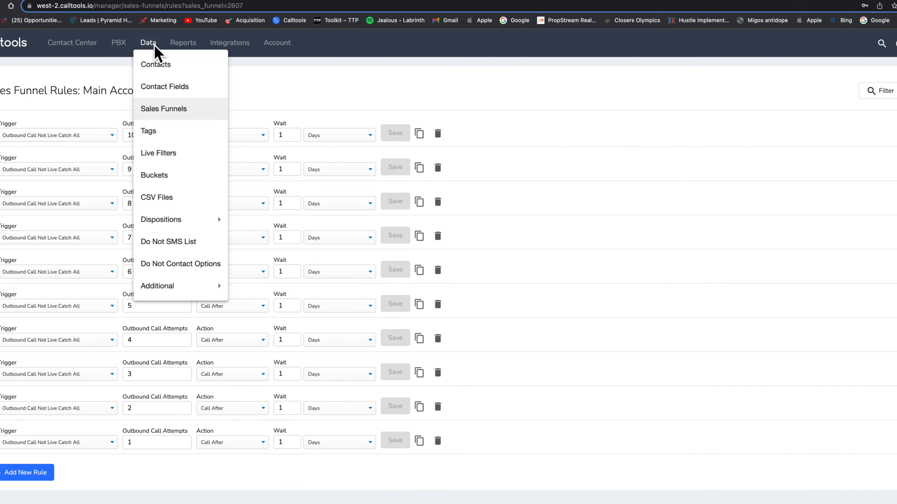
pyautogui.moveTo(203, 222)
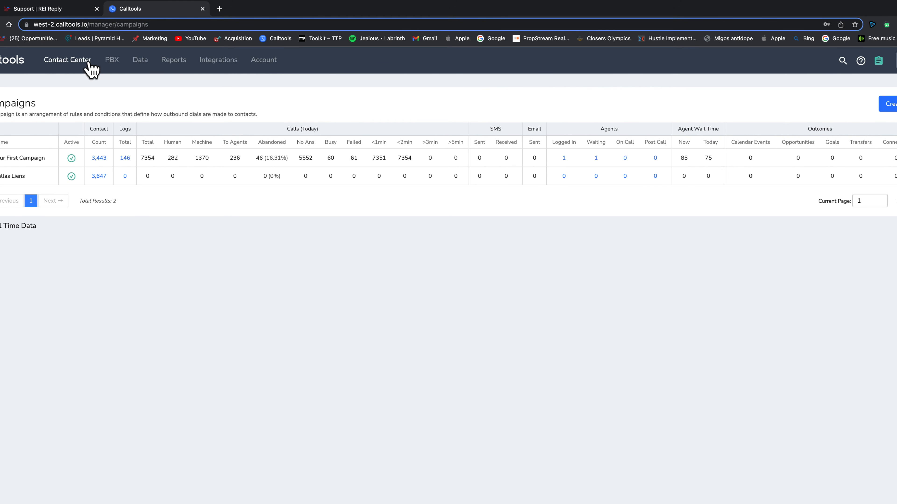
pyautogui.click(141, 63)
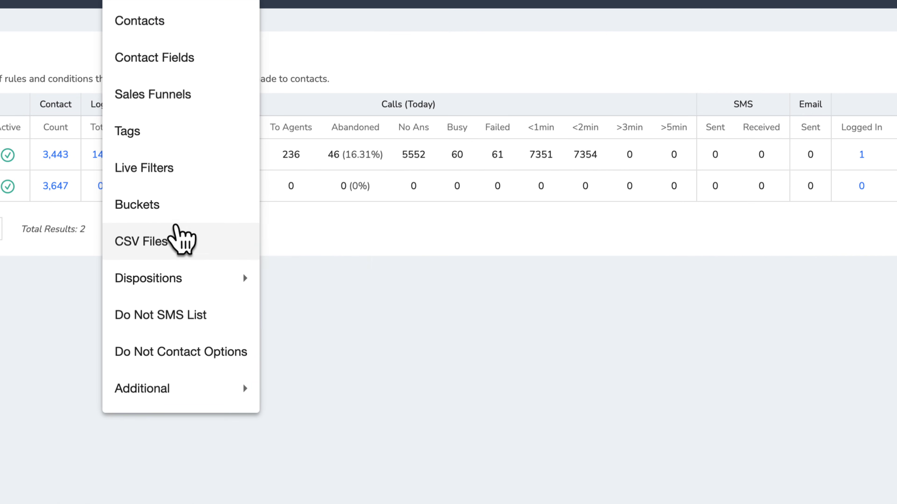
# Step: Open the Call Dispositions list under Data > Dispositions
pyautogui.moveTo(178, 229)
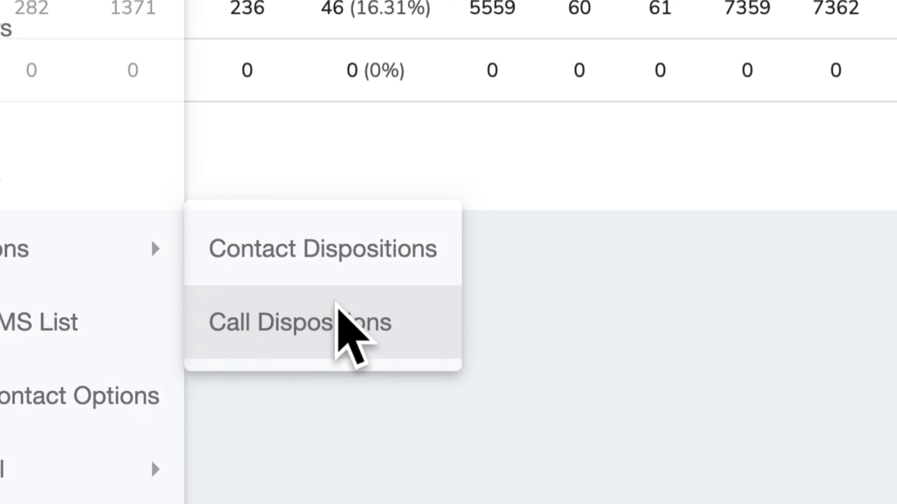
pyautogui.click(340, 313)
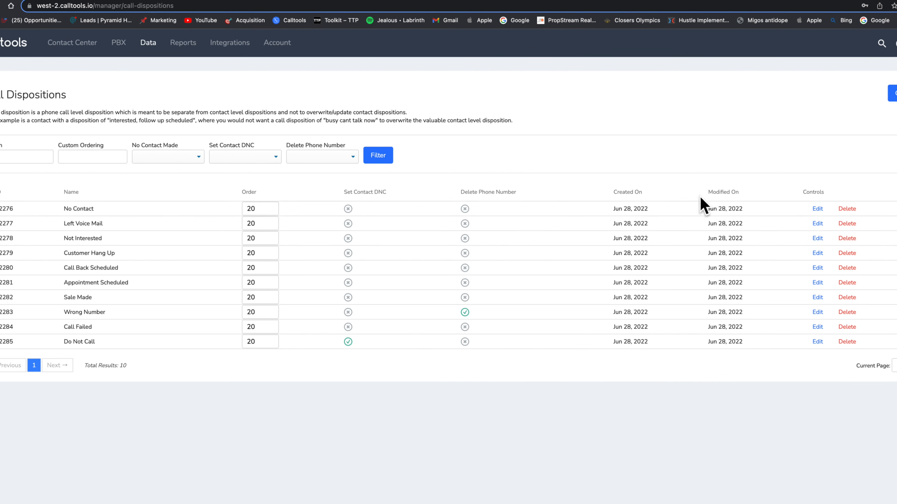
# Step: Delete the No Contact and Left Voice Mail dispositions
pyautogui.click(847, 209)
pyautogui.click(582, 317)
pyautogui.click(849, 209)
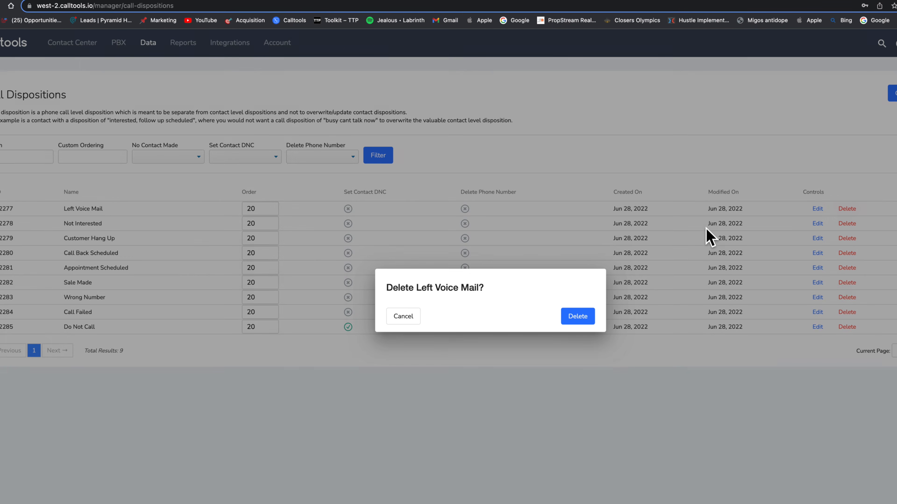
pyautogui.click(581, 320)
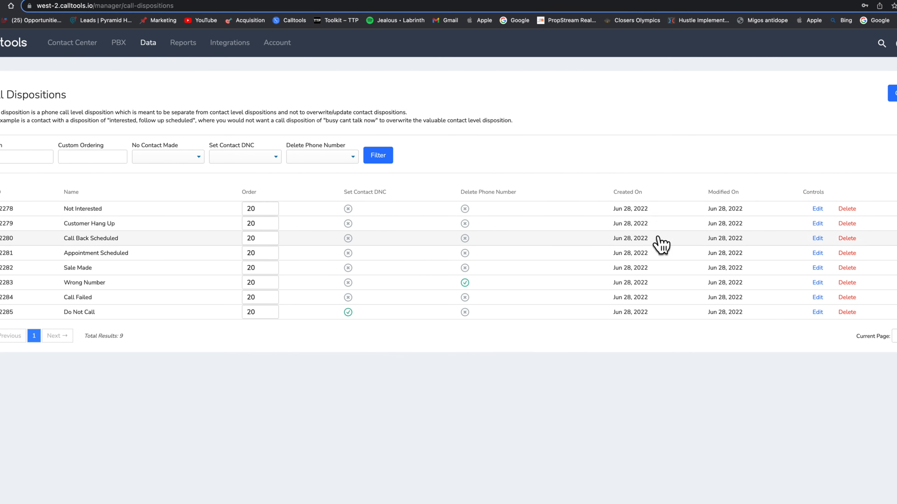
# Step: Rename the Customer Hang Up disposition to 'Call Back Again!'
pyautogui.click(818, 224)
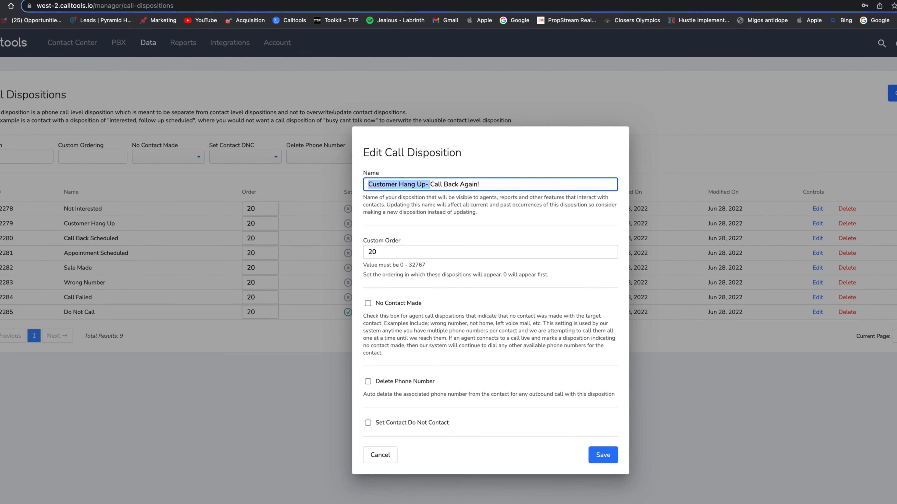
pyautogui.press('BackSpace')
pyautogui.click(603, 456)
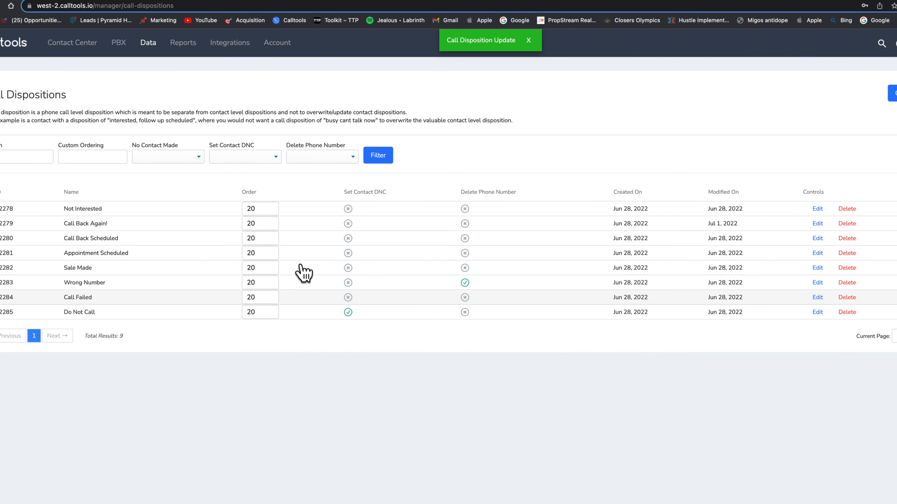
# Step: Delete the Call Back Scheduled, Appointment Scheduled, Sale Made and Call Failed dispositions
pyautogui.click(847, 238)
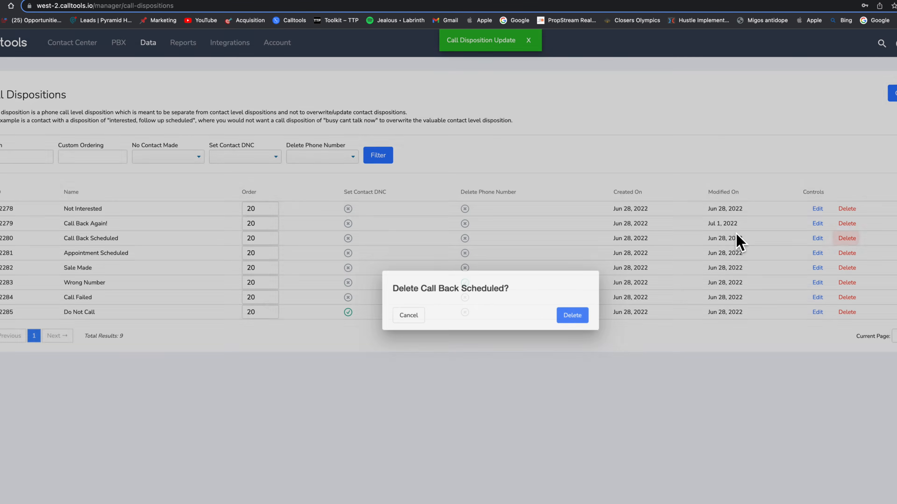
pyautogui.click(574, 318)
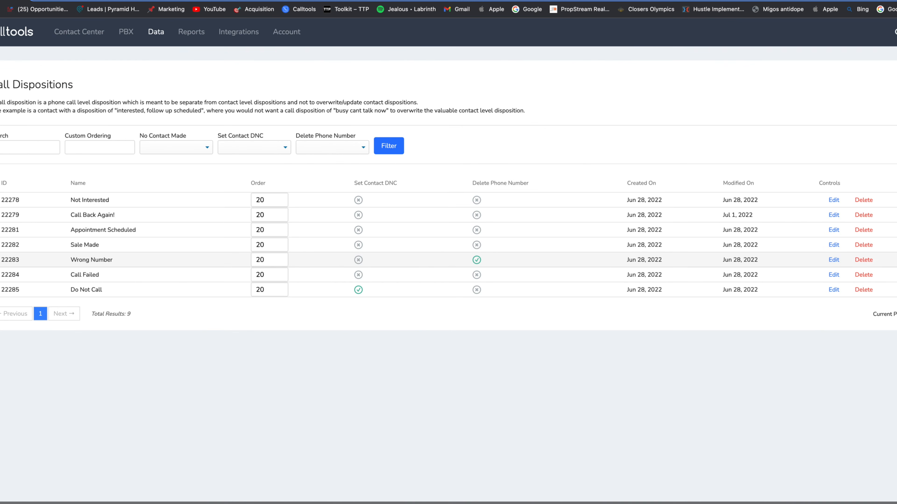
pyautogui.click(863, 230)
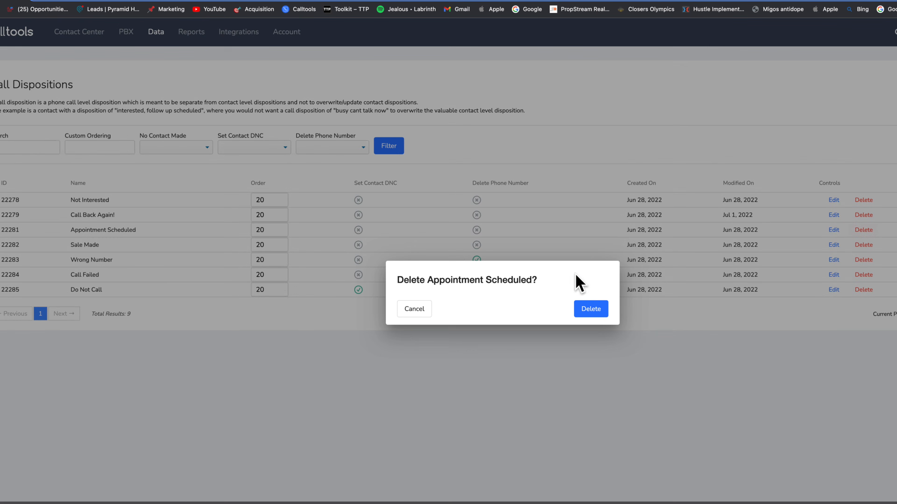
pyautogui.click(591, 307)
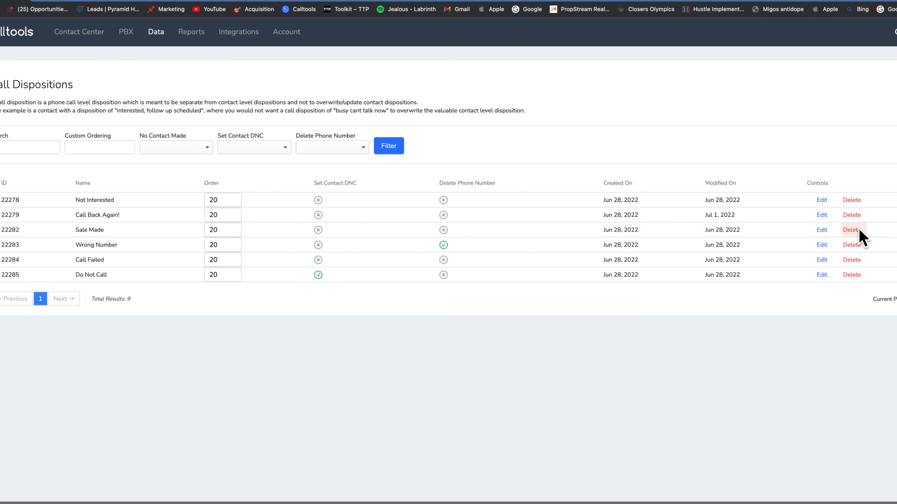
pyautogui.click(859, 229)
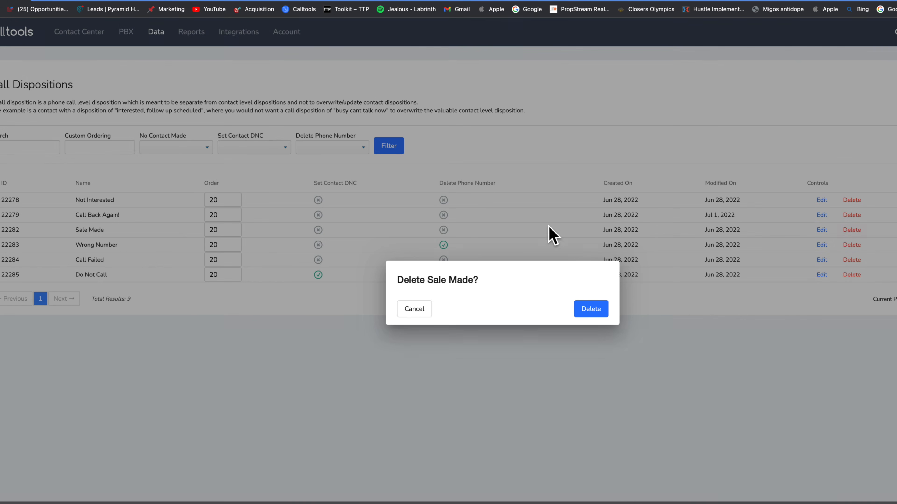
pyautogui.click(591, 309)
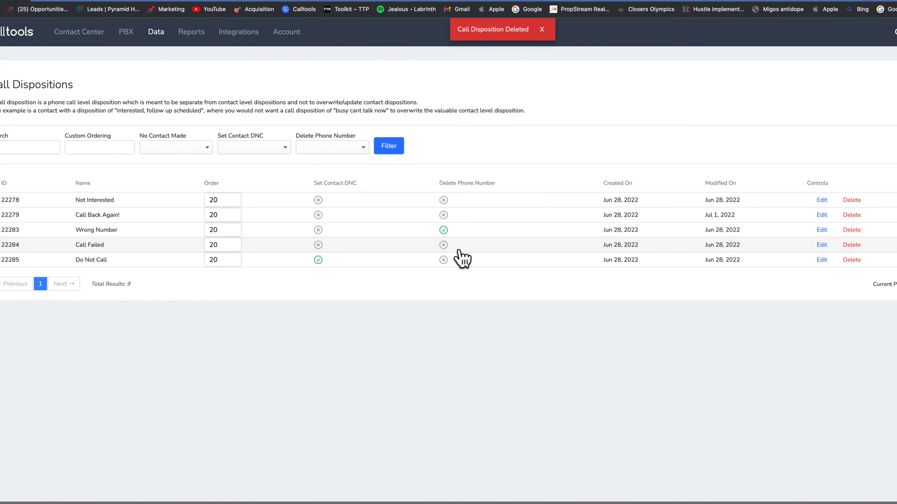
pyautogui.click(851, 246)
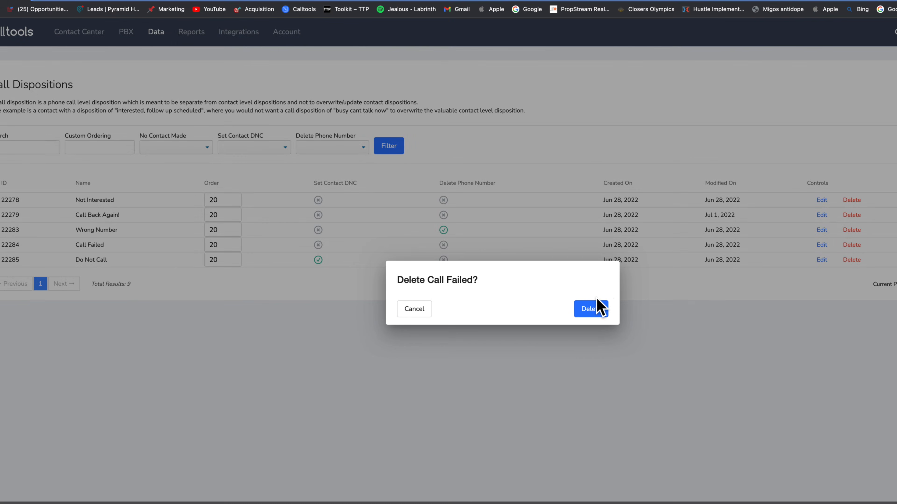
pyautogui.click(591, 309)
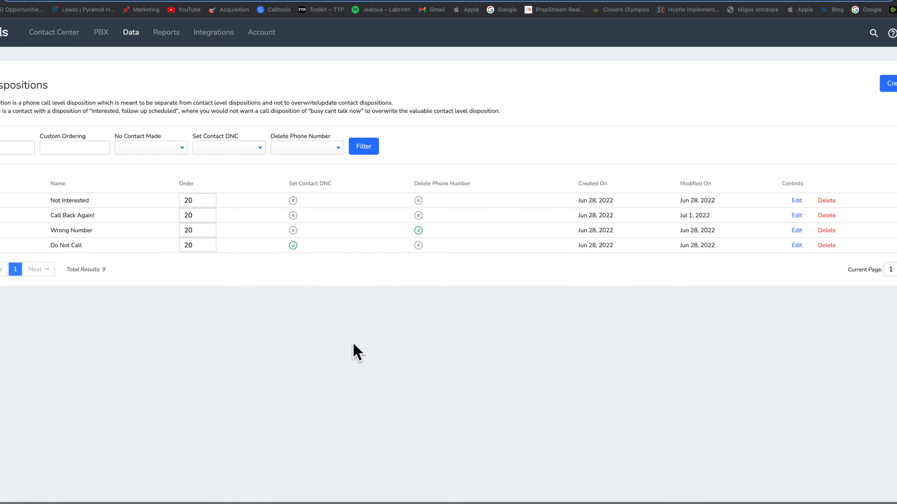
# Step: Re-save Wrong Number and Do Not Call, keeping Set Contact Do Not Contact checked
pyautogui.click(796, 231)
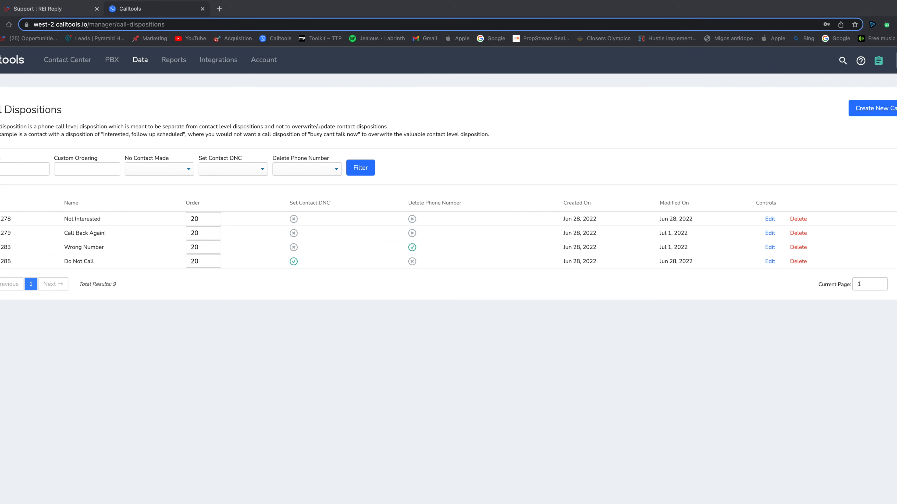
pyautogui.click(832, 217)
pyautogui.click(771, 262)
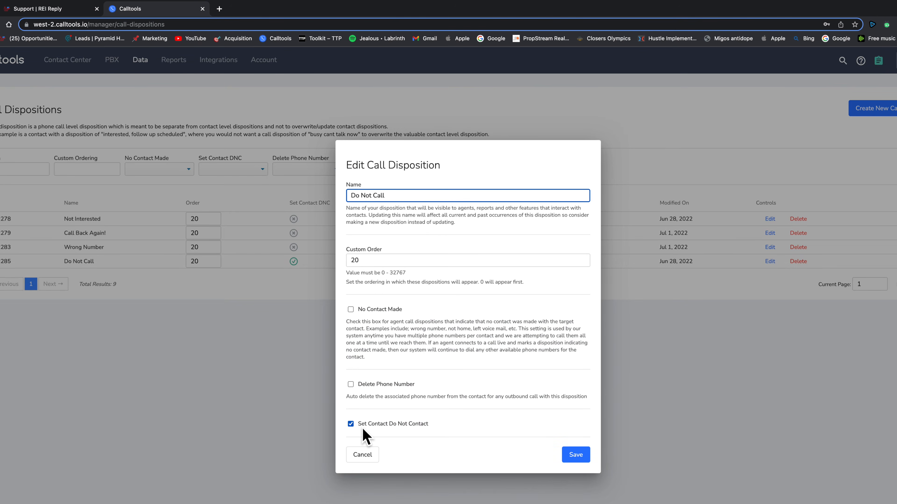
pyautogui.click(578, 458)
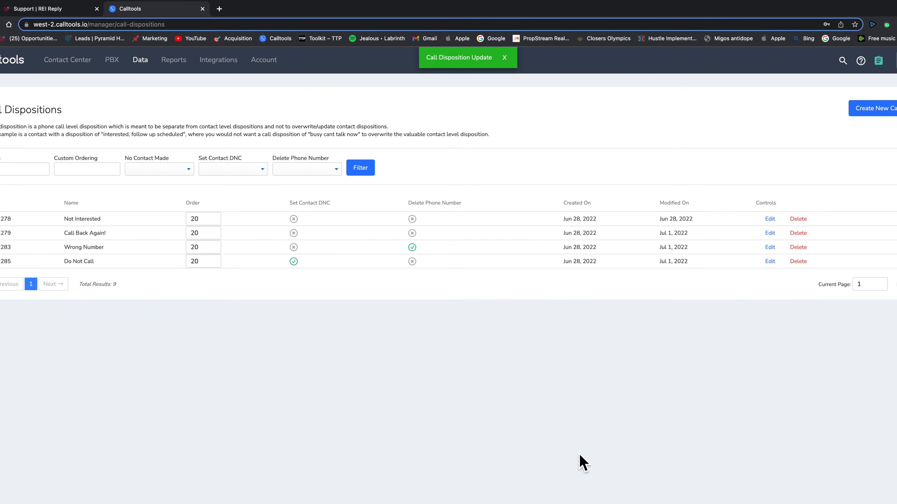
pyautogui.click(878, 110)
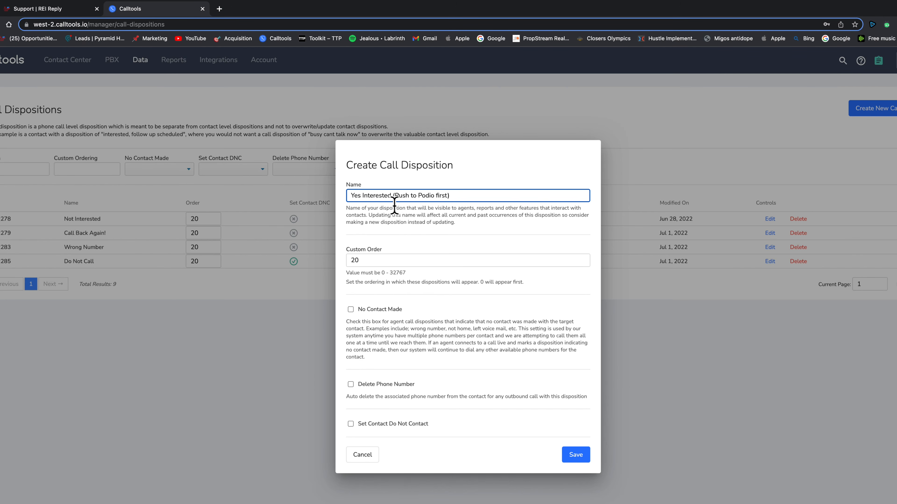
# Step: Create dispositions 'Yes Interested (Push to Podio first)' and 'House Sold'
pyautogui.moveTo(393, 195); pyautogui.dragTo(493, 200)
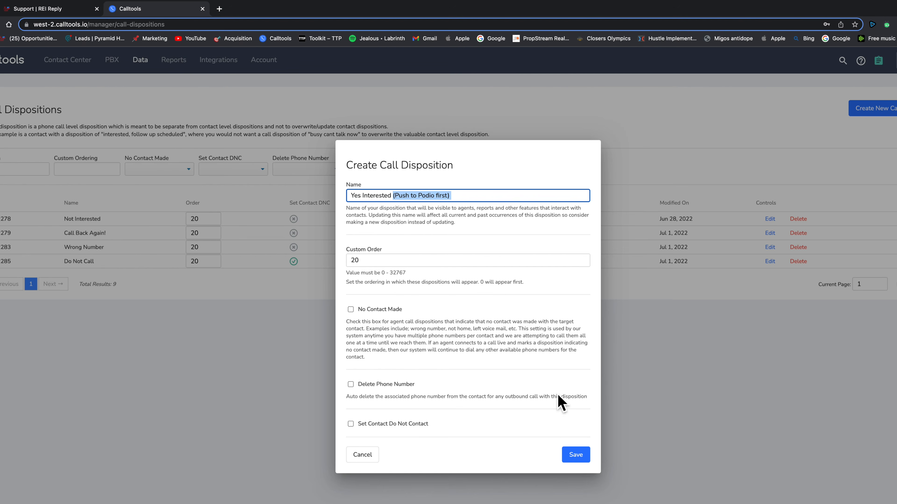
pyautogui.click(575, 455)
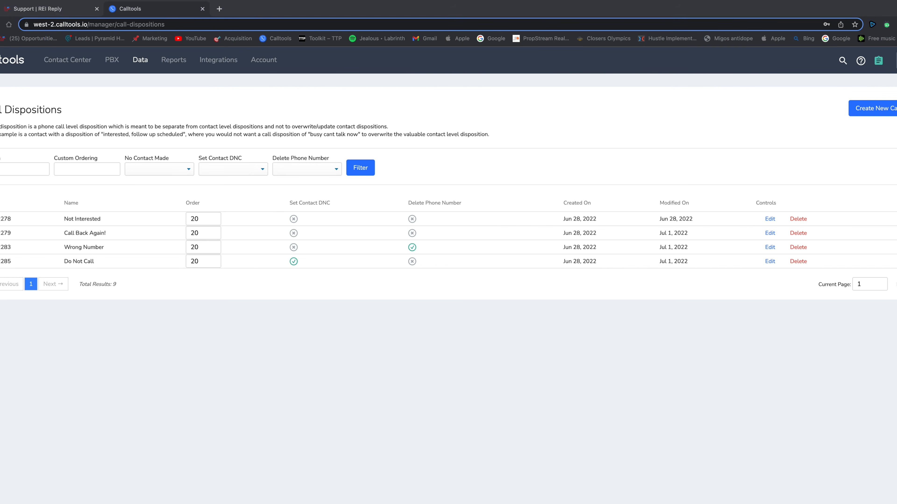
pyautogui.click(872, 108)
pyautogui.click(398, 194)
pyautogui.write('House')
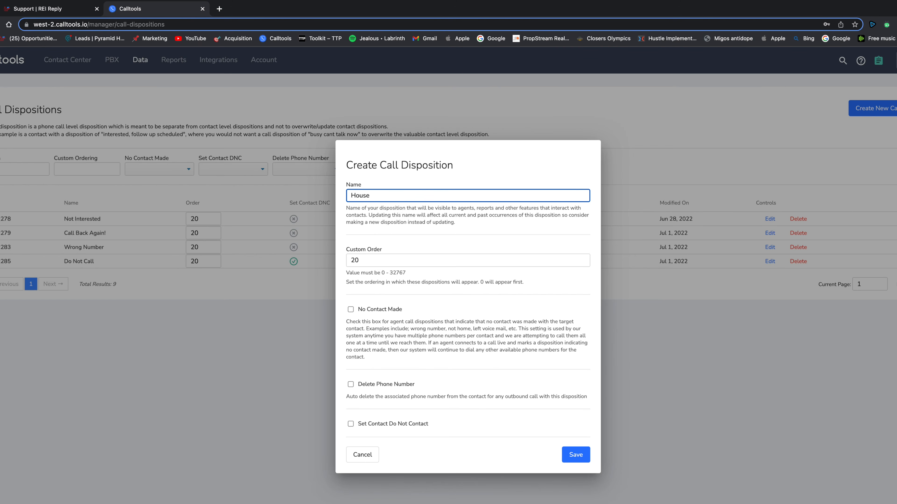
pyautogui.write(' SD')
pyautogui.press('BackSpace')
pyautogui.click(581, 456)
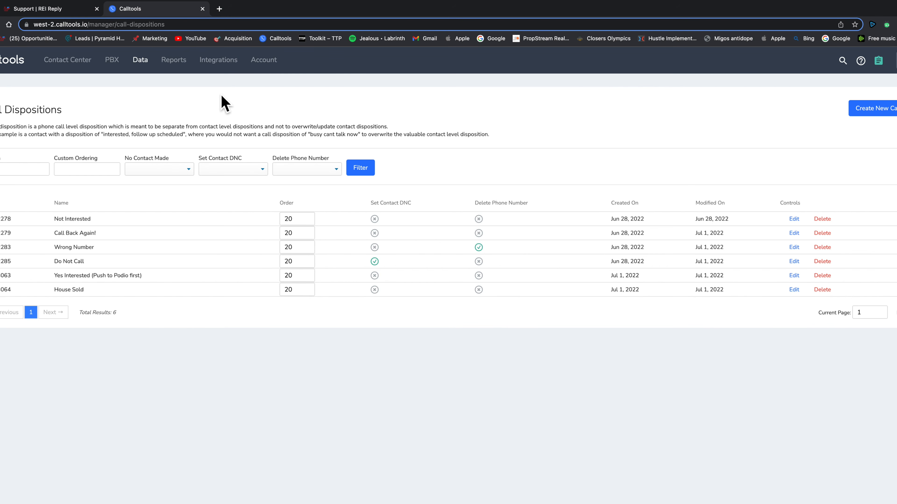
# Step: Go to Data > Sales Funnels and open the Main Account Sales Funnel rules
pyautogui.click(175, 62)
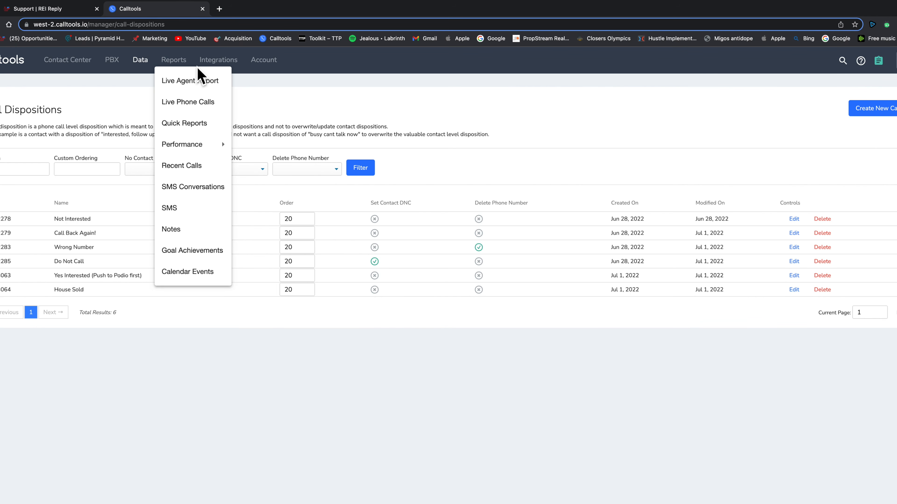
pyautogui.click(178, 62)
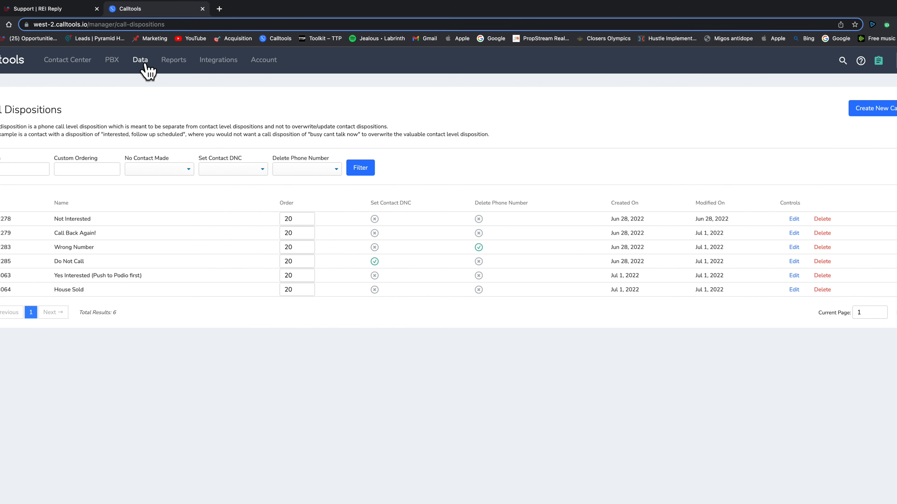
pyautogui.click(146, 65)
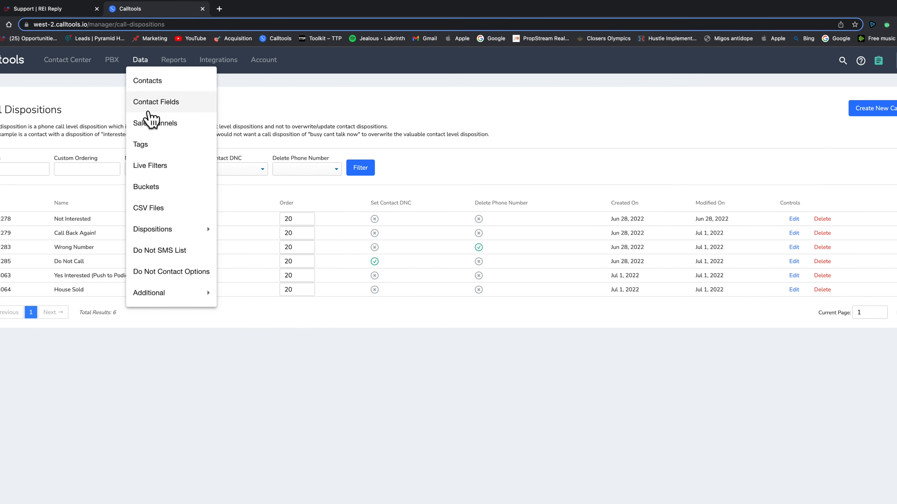
pyautogui.click(152, 125)
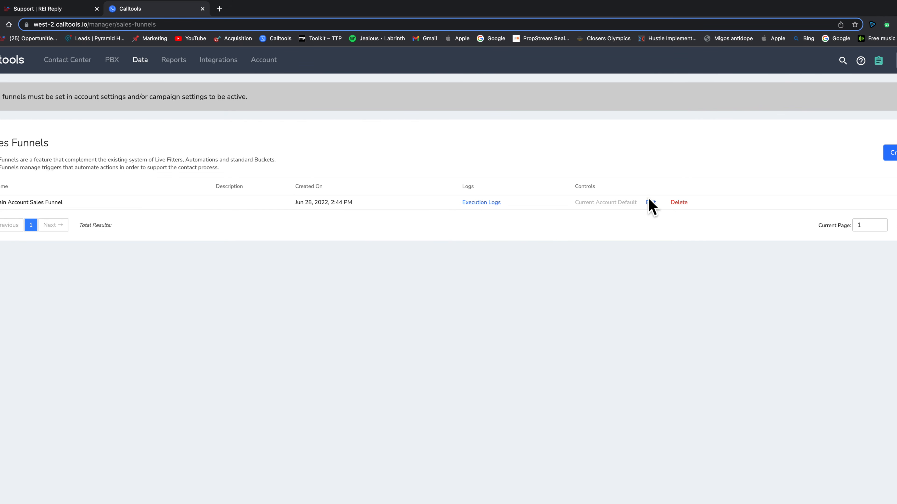
pyautogui.click(651, 202)
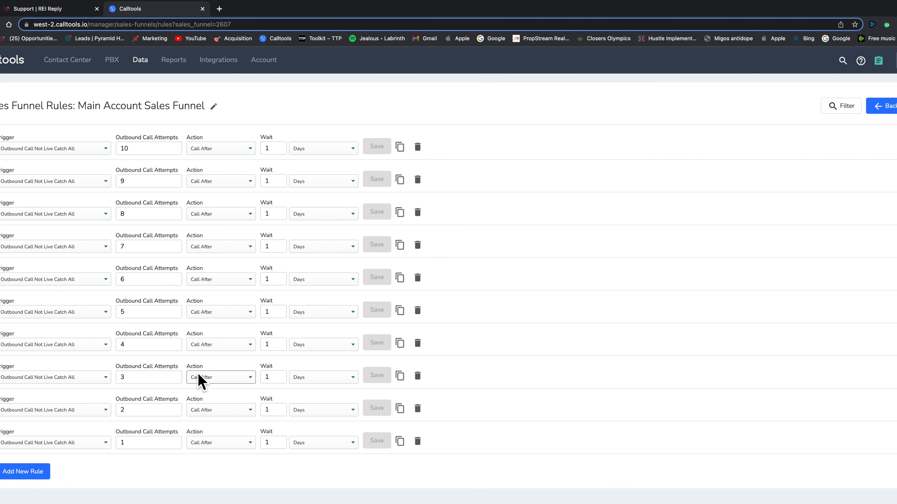
# Step: Add a rule: Agent Call Disposition Call Back Again!, attempt 1, action Call After
pyautogui.click(25, 473)
pyautogui.click(63, 479)
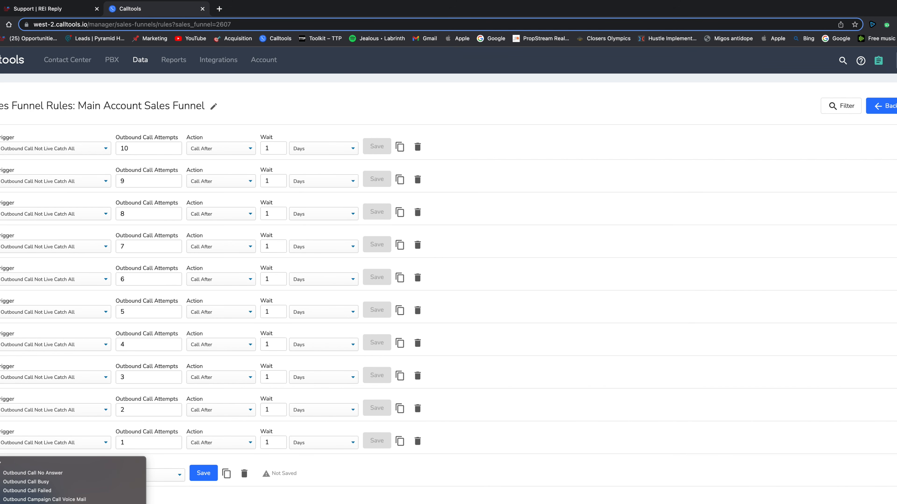
pyautogui.click(109, 503)
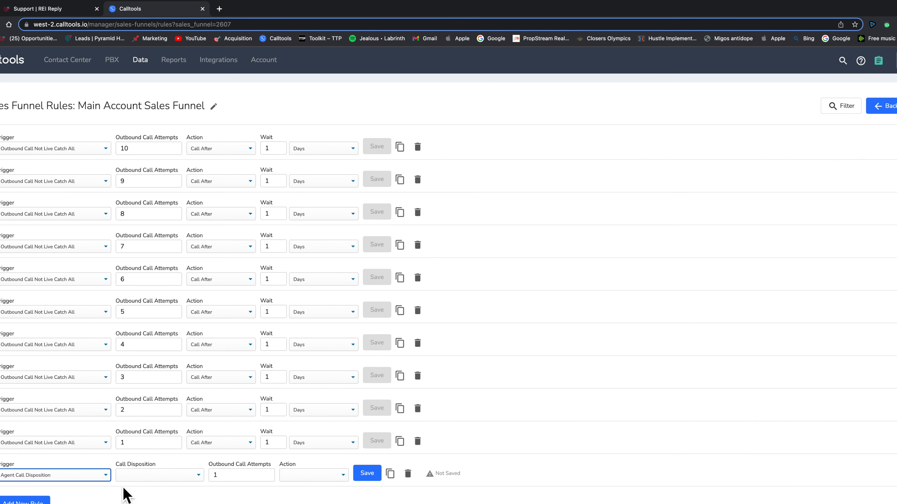
pyautogui.click(163, 477)
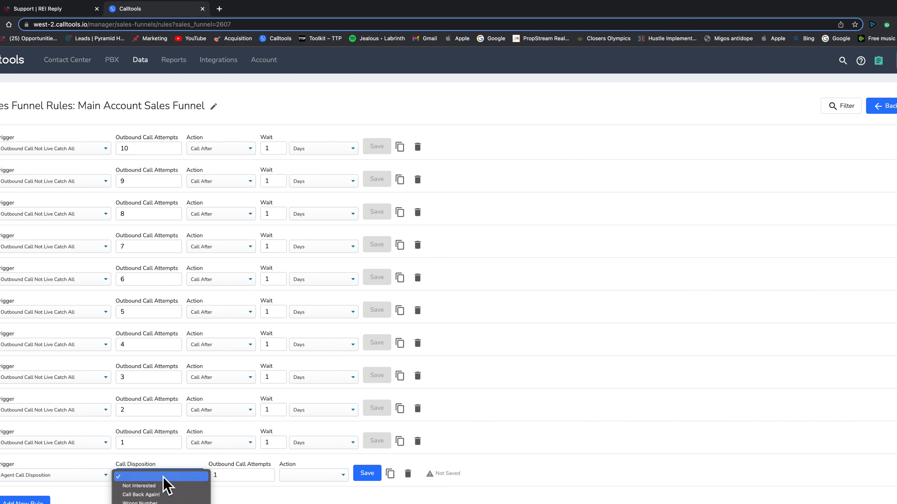
pyautogui.click(177, 496)
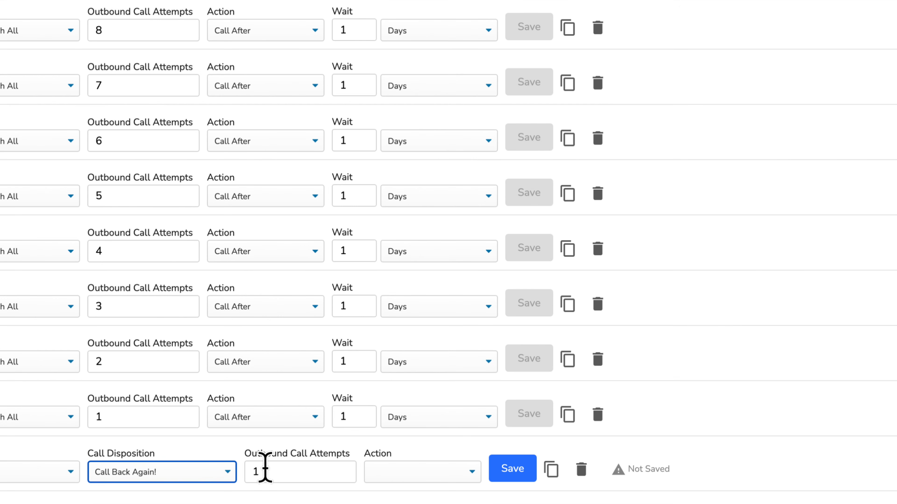
pyautogui.click(265, 471)
pyautogui.click(430, 466)
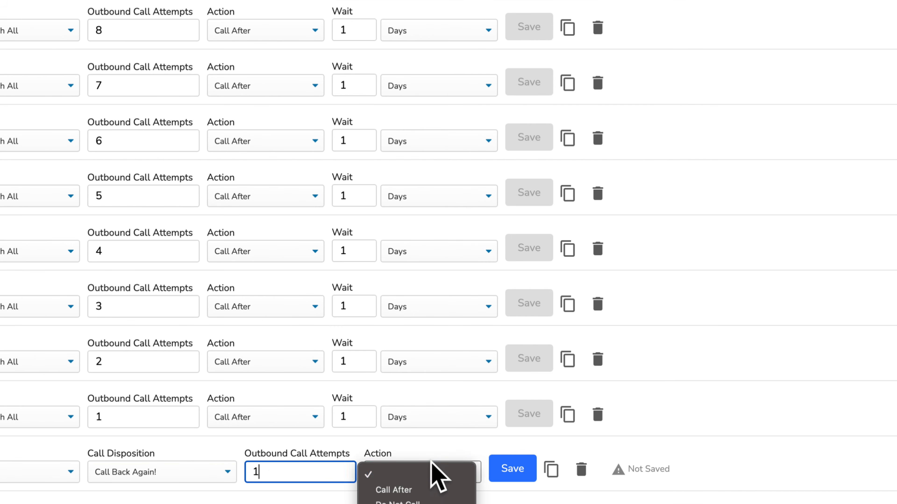
pyautogui.click(437, 487)
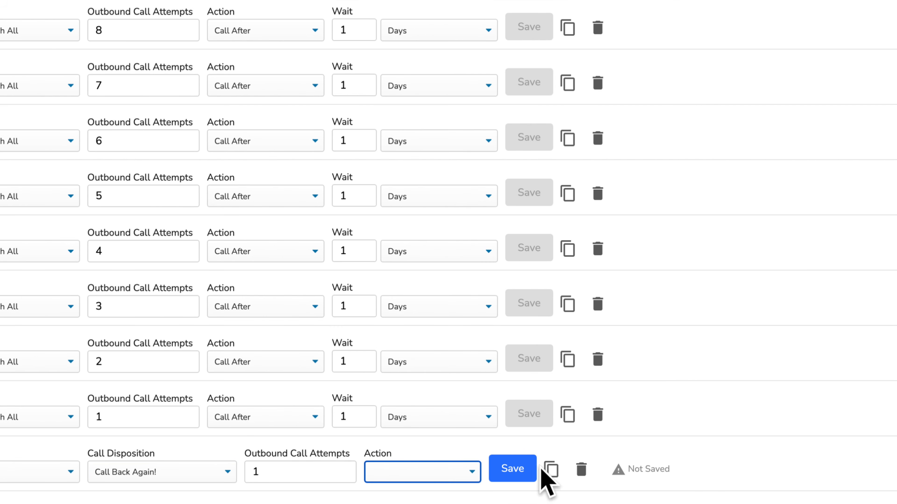
# Step: Set the rule's wait to 30 minutes, save it, and give its copy attempt count 1
pyautogui.click(525, 472)
pyautogui.press('BackSpace')
pyautogui.press('BackSpace')
pyautogui.write('454')
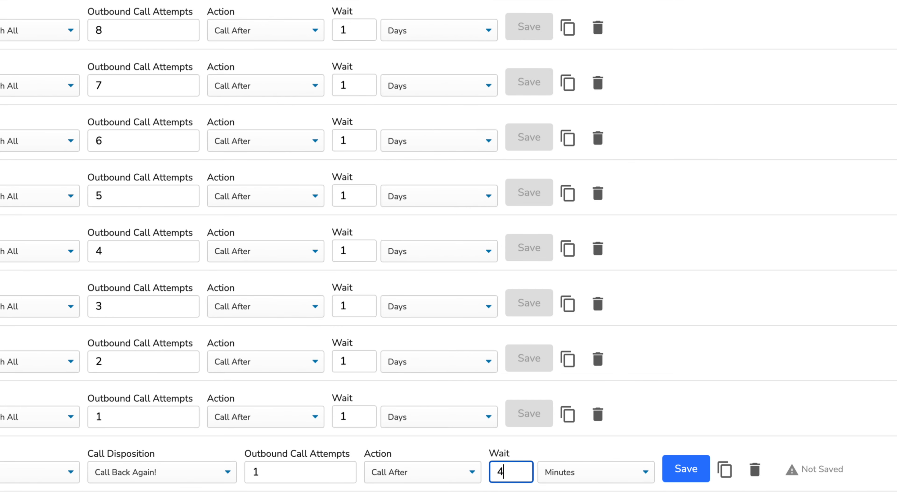
pyautogui.press('BackSpace')
pyautogui.press('BackSpace')
pyautogui.press('BackSpace')
pyautogui.write('30')
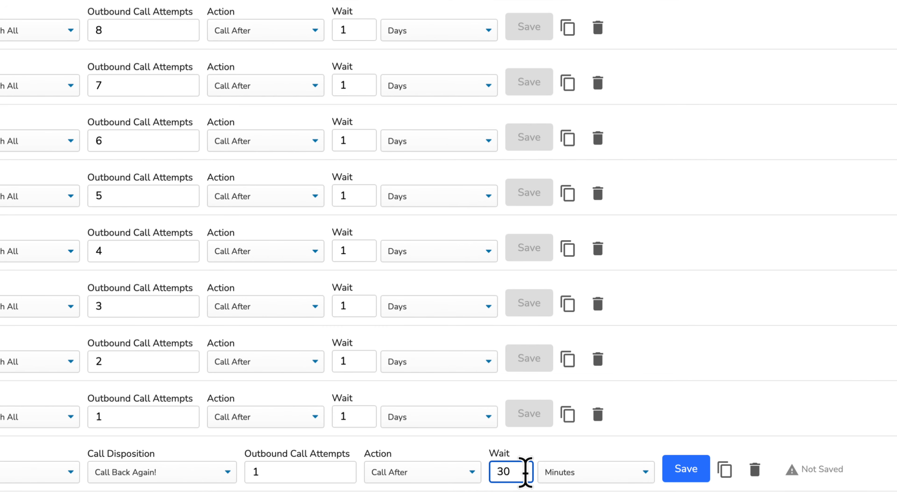
pyautogui.click(701, 468)
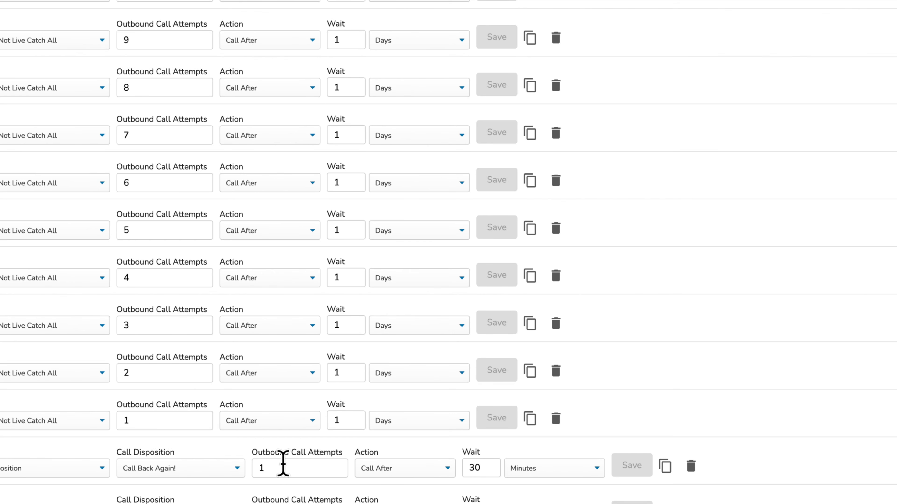
pyautogui.click(263, 465)
pyautogui.write('1')
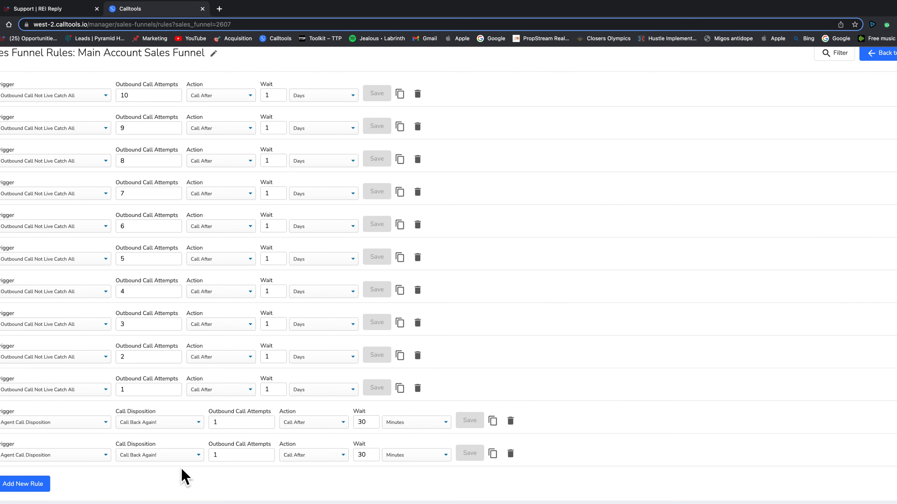
# Step: Duplicate the Call Back Again! rule eight more times
pyautogui.click(493, 454)
pyautogui.click(493, 455)
pyautogui.click(493, 455)
pyautogui.click(492, 455)
pyautogui.click(493, 454)
pyautogui.click(492, 454)
pyautogui.click(492, 453)
pyautogui.click(491, 448)
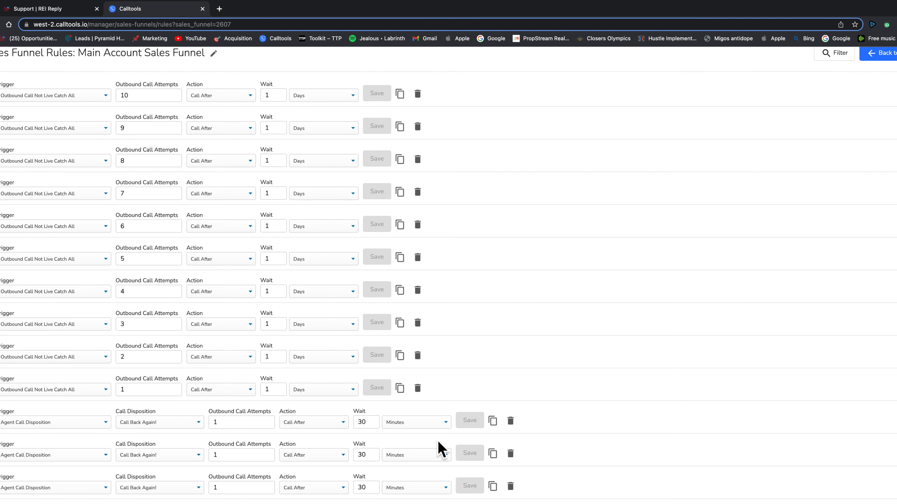
pyautogui.scroll(-8, 438, 449)
# Step: Number the first copies' outbound call attempts 2, 3, 4 and 5
pyautogui.click(249, 197)
pyautogui.press('BackSpace')
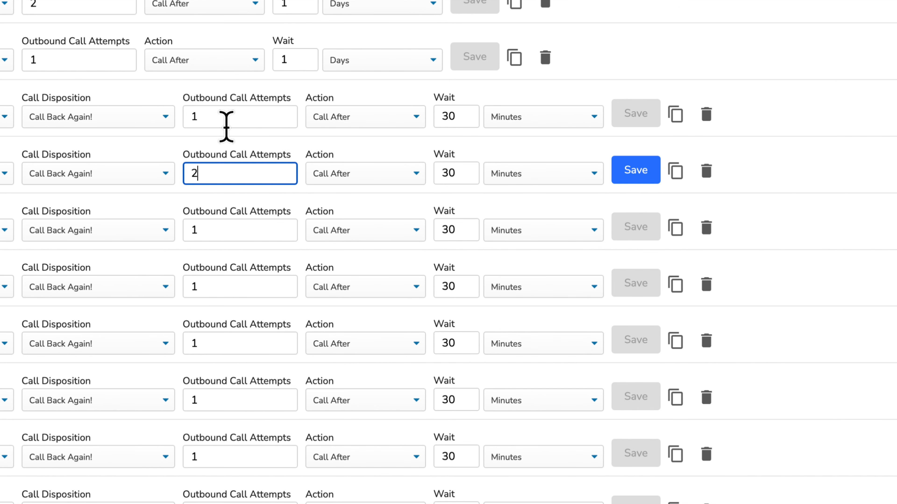
pyautogui.click(198, 228)
pyautogui.press('BackSpace')
pyautogui.write('3')
pyautogui.click(205, 284)
pyautogui.press('BackSpace')
pyautogui.write('4')
pyautogui.click(210, 343)
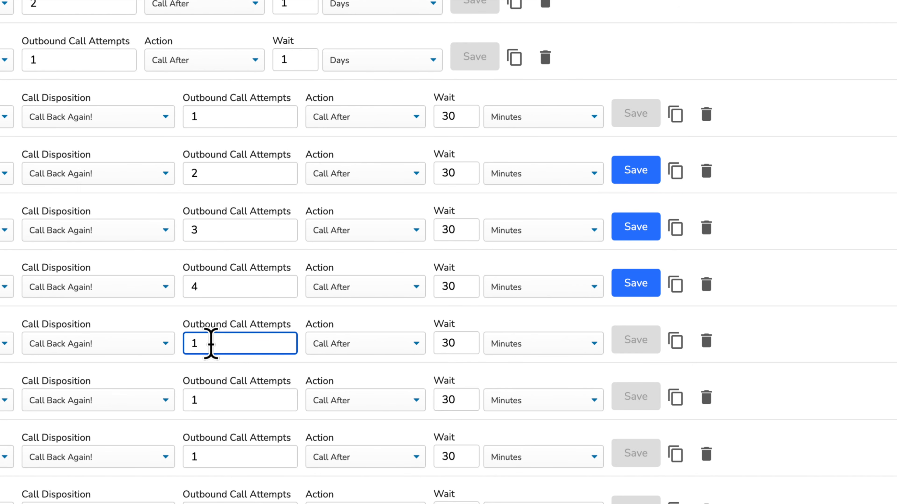
pyautogui.press('BackSpace')
pyautogui.write('5')
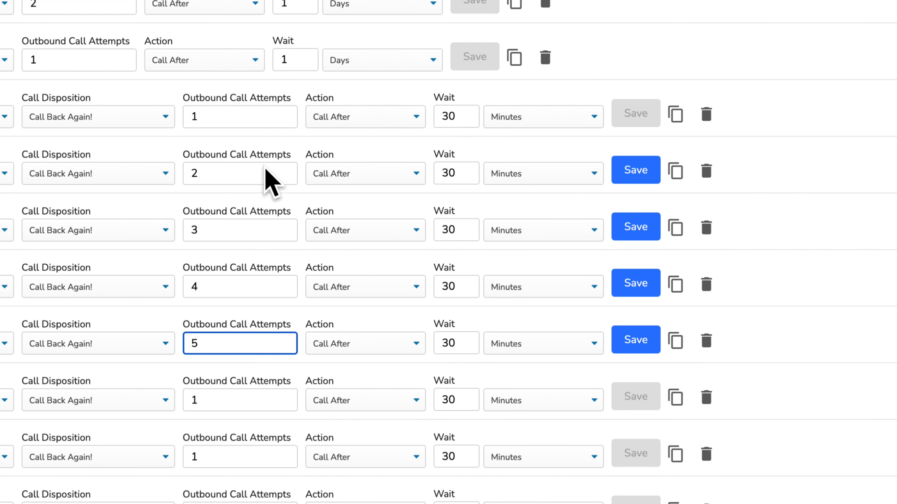
# Step: Continue numbering the following copies' attempts 6, 7 and onward
pyautogui.click(251, 235)
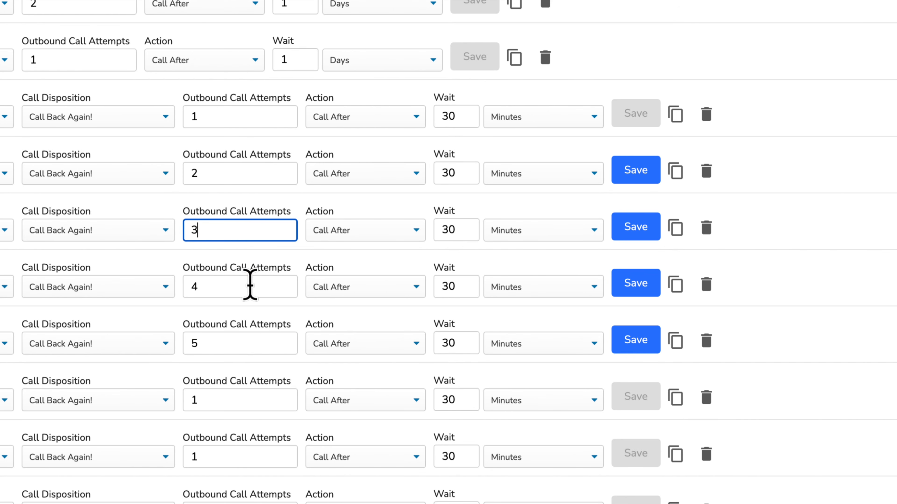
pyautogui.click(213, 398)
pyautogui.press('BackSpace')
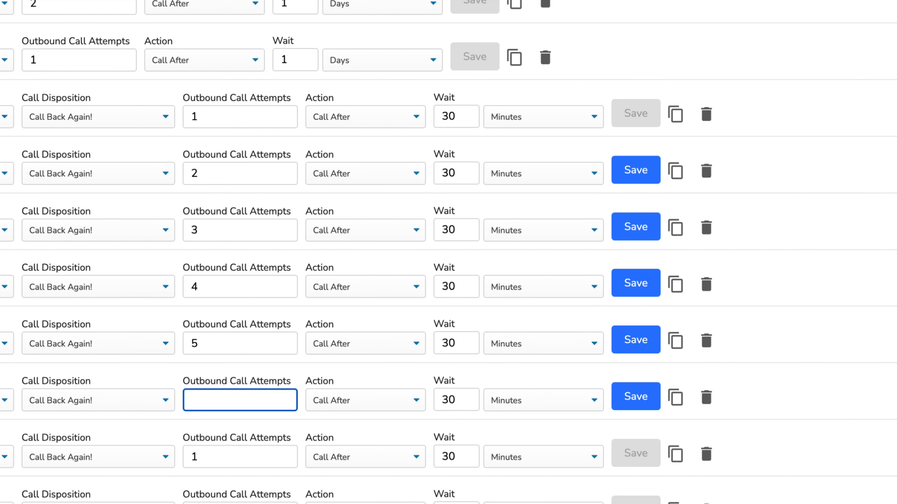
pyautogui.write('6')
pyautogui.click(224, 455)
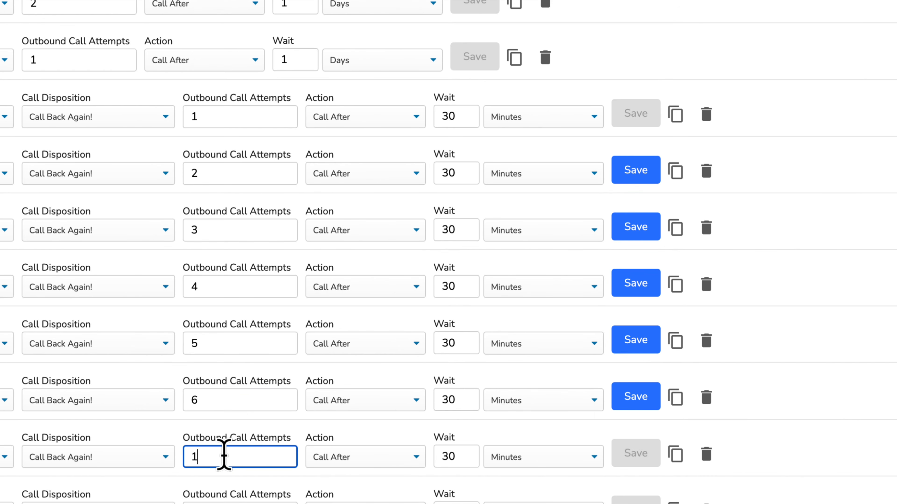
pyautogui.press('BackSpace')
pyautogui.write('7')
pyautogui.click(257, 500)
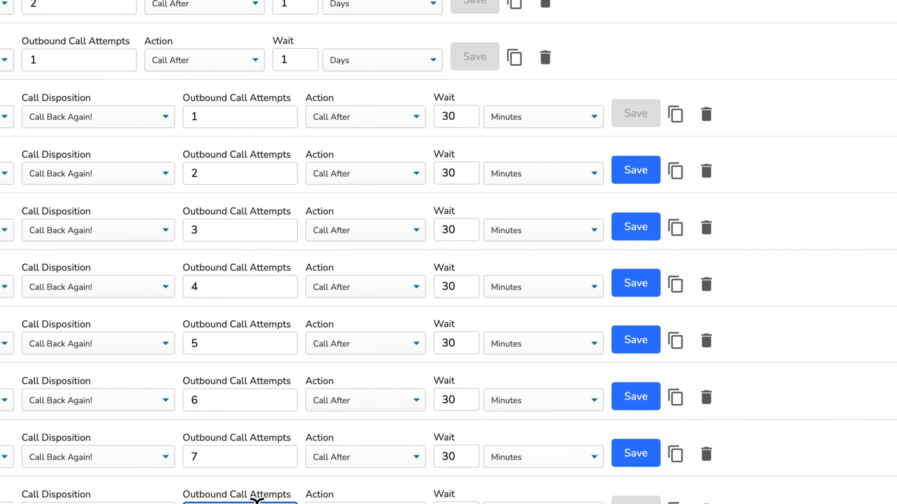
pyautogui.press('BackSpace')
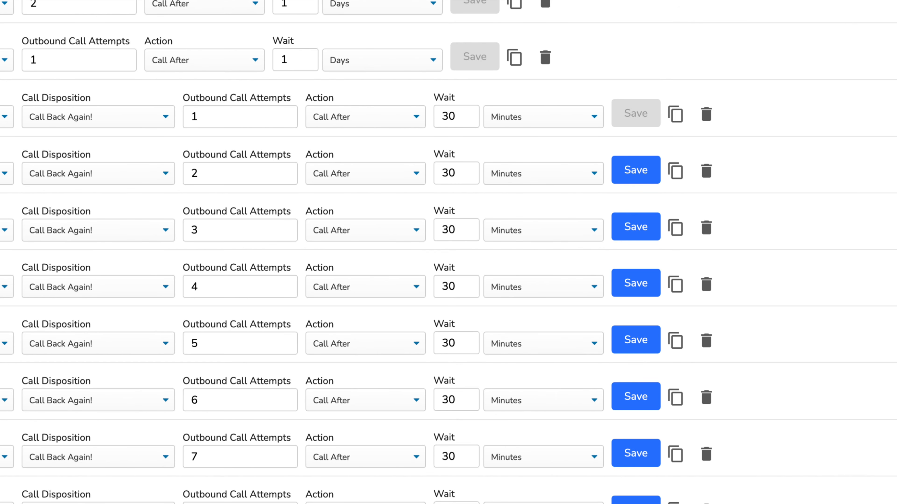
pyautogui.scroll(2, 448, 252)
pyautogui.scroll(-2, 448, 252)
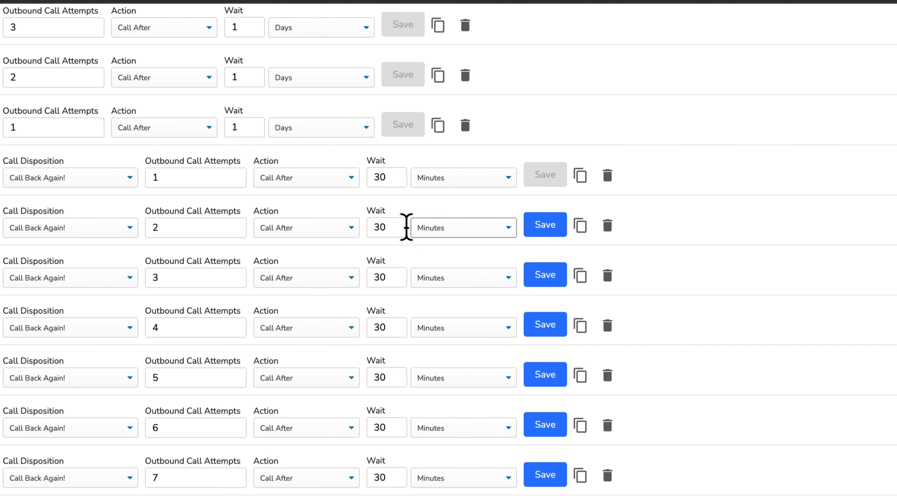
# Step: Re-save the second Call Back Again! rule with a 30-minute wait
pyautogui.click(417, 229)
pyautogui.press('BackSpace')
pyautogui.press('BackSpace')
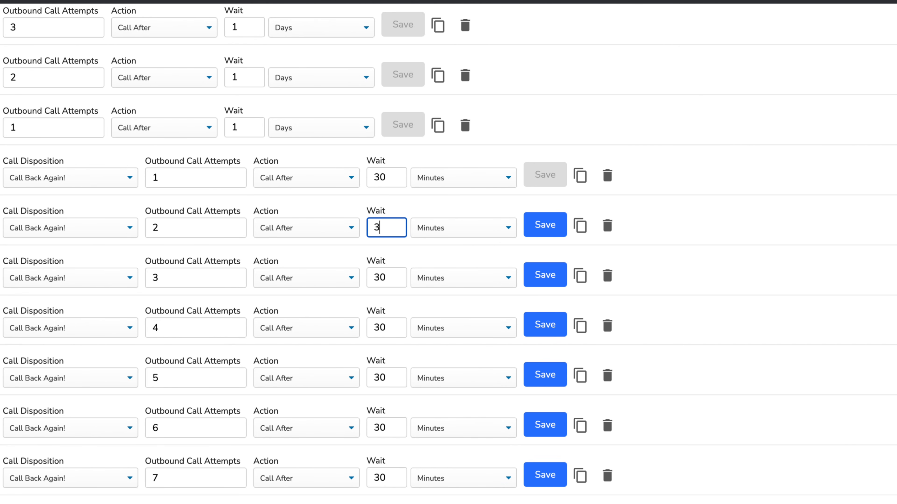
pyautogui.write('30')
pyautogui.click(544, 226)
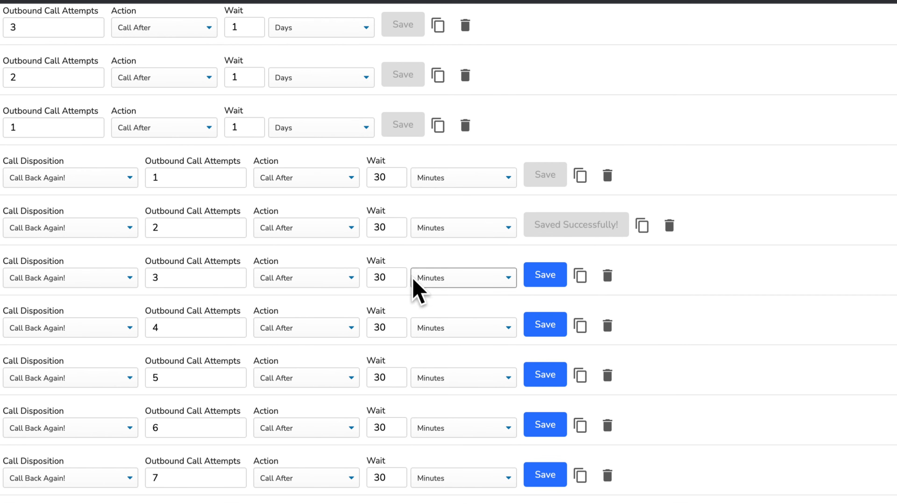
# Step: Change the third rule's wait to 1 Hours and save it
pyautogui.click(420, 282)
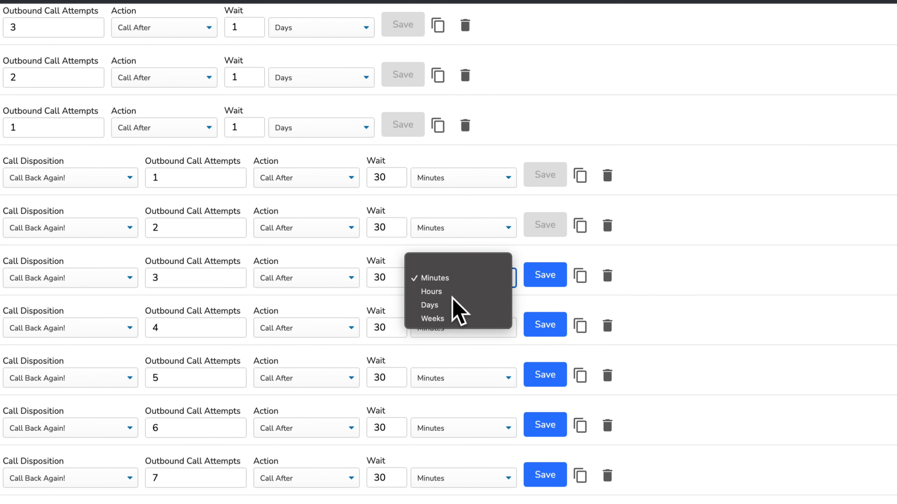
pyautogui.click(454, 305)
pyautogui.click(429, 282)
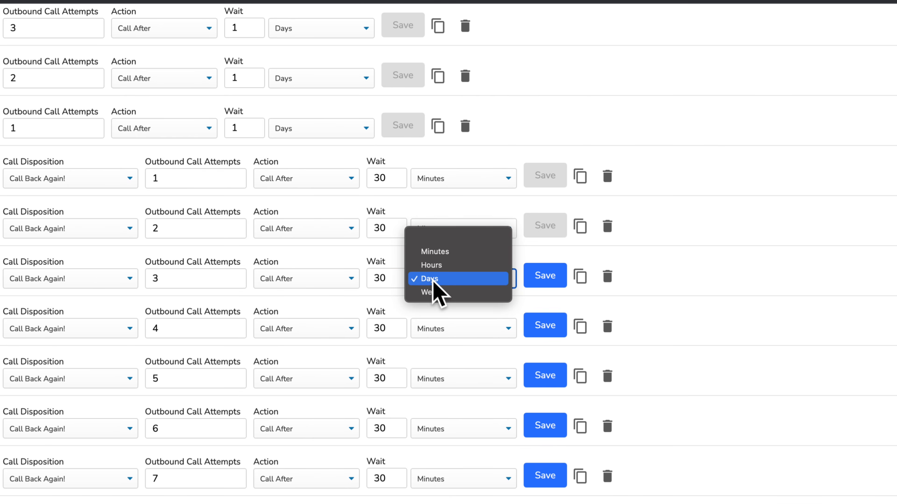
pyautogui.click(442, 266)
pyautogui.click(394, 278)
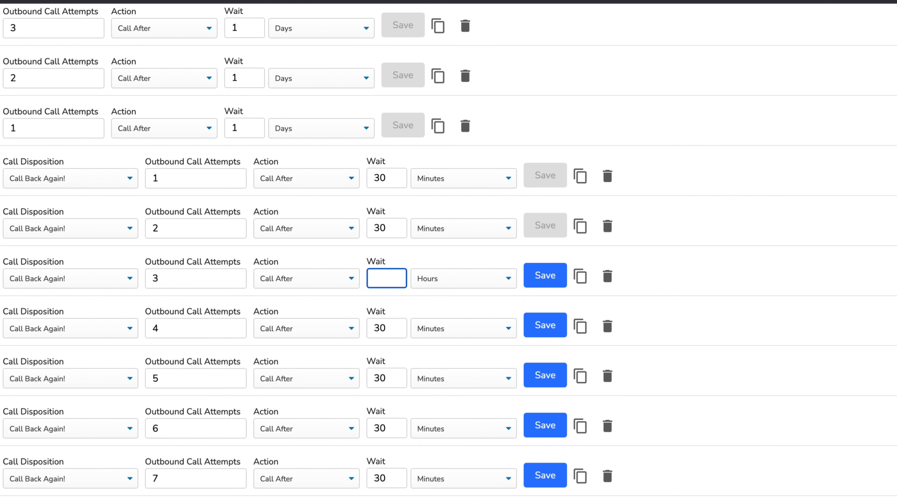
pyautogui.write('1')
pyautogui.click(554, 281)
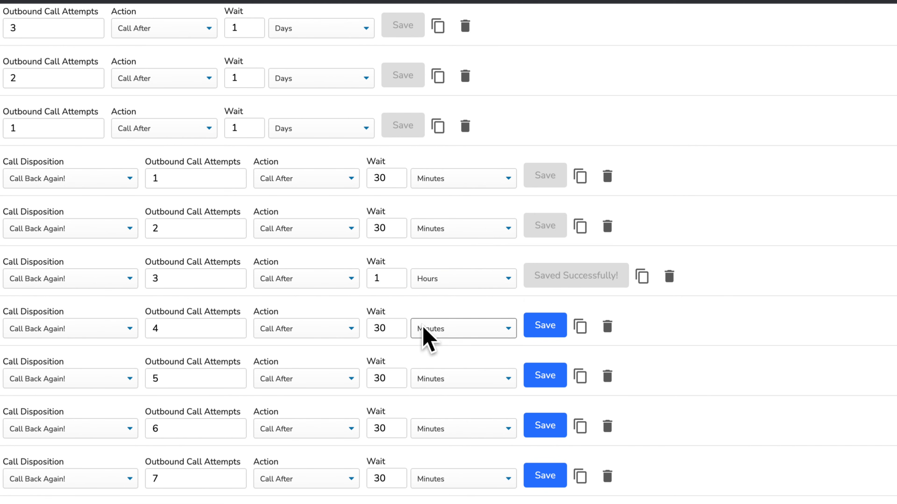
# Step: Save the fourth and fifth rules and set the sixth rule to wait 1 Hours
pyautogui.click(393, 330)
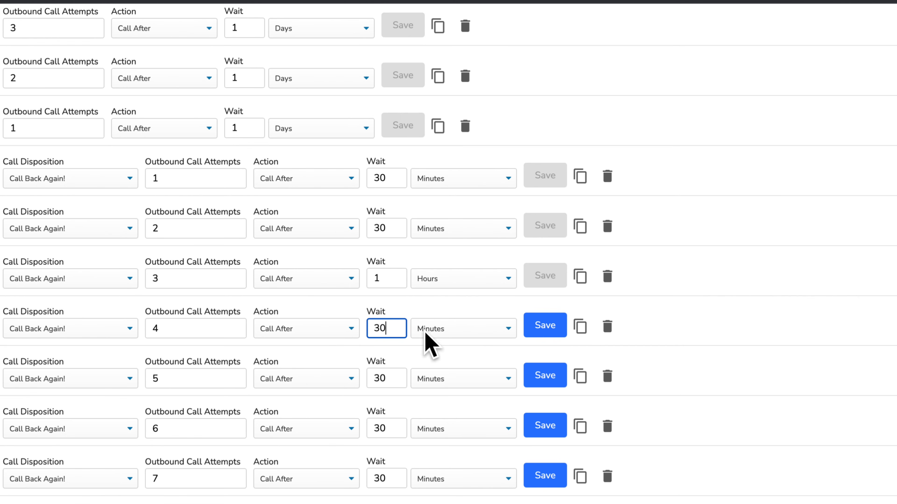
pyautogui.click(541, 330)
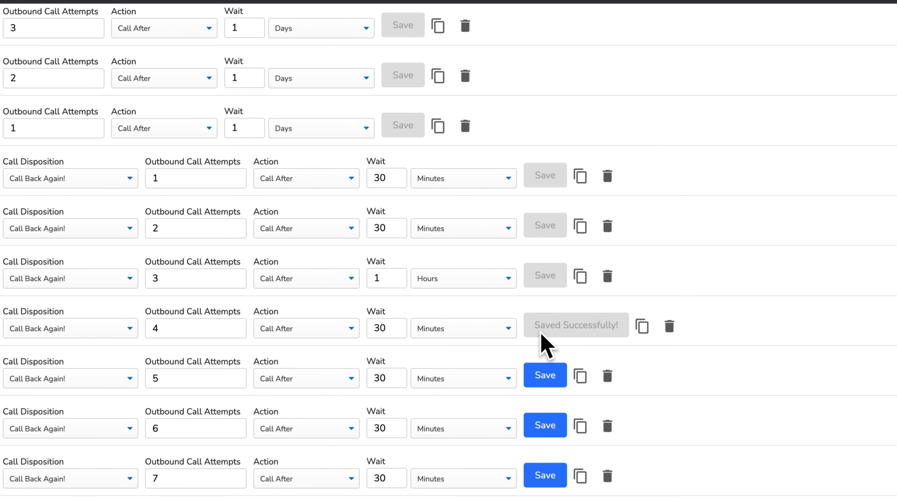
pyautogui.click(551, 377)
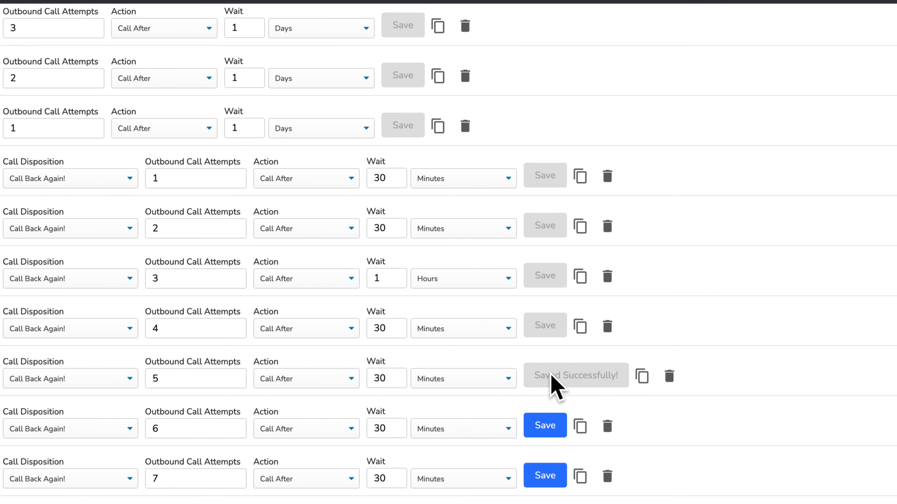
pyautogui.click(382, 429)
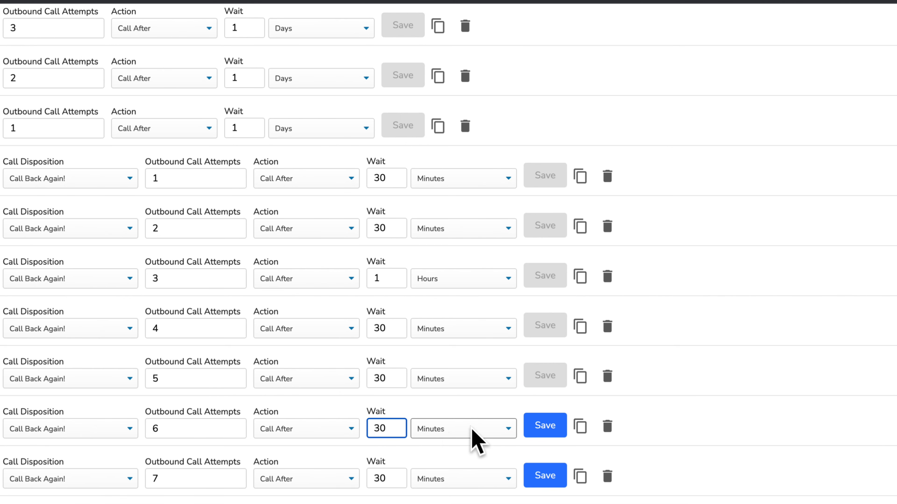
pyautogui.click(456, 429)
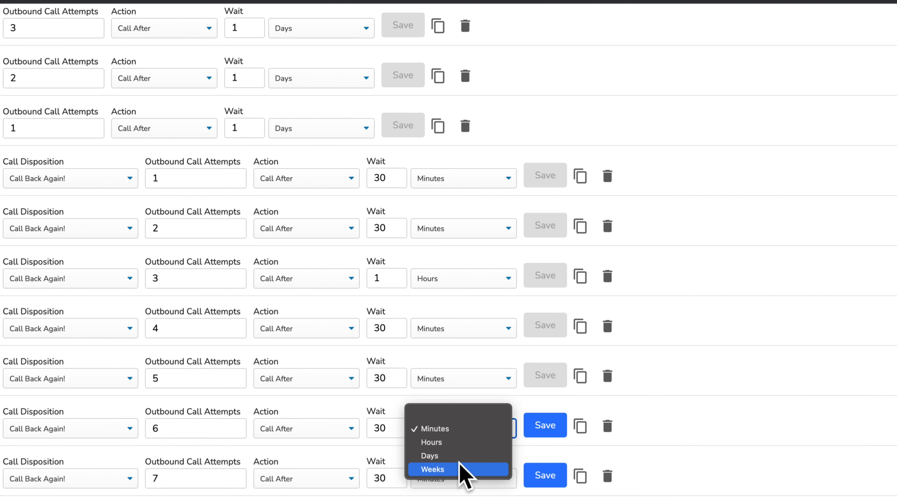
pyautogui.click(445, 443)
pyautogui.click(400, 429)
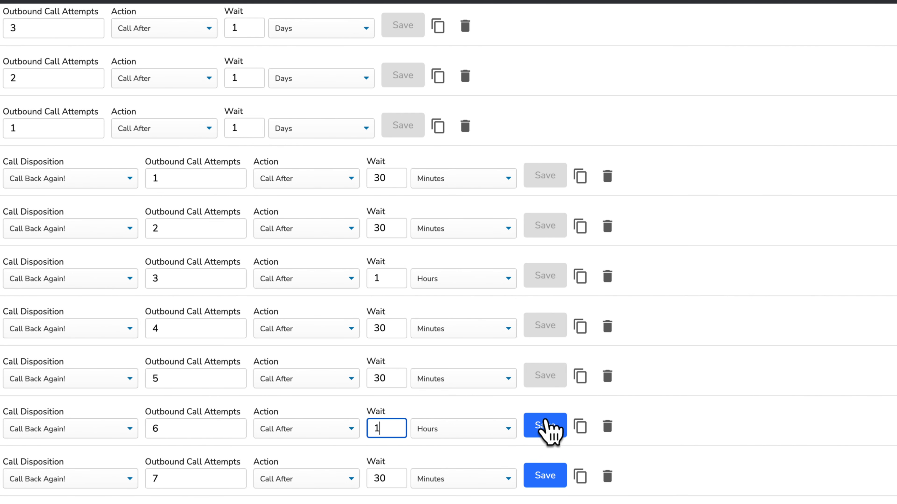
pyautogui.click(551, 427)
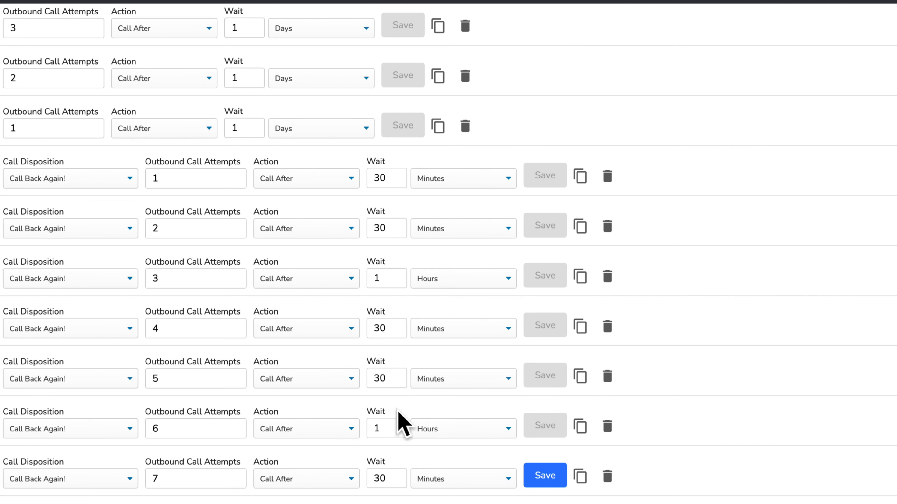
# Step: Give the fifth rule a 1-day wait and save the seventh at 30 minutes
pyautogui.click(423, 379)
pyautogui.click(431, 406)
pyautogui.click(407, 379)
pyautogui.write('1')
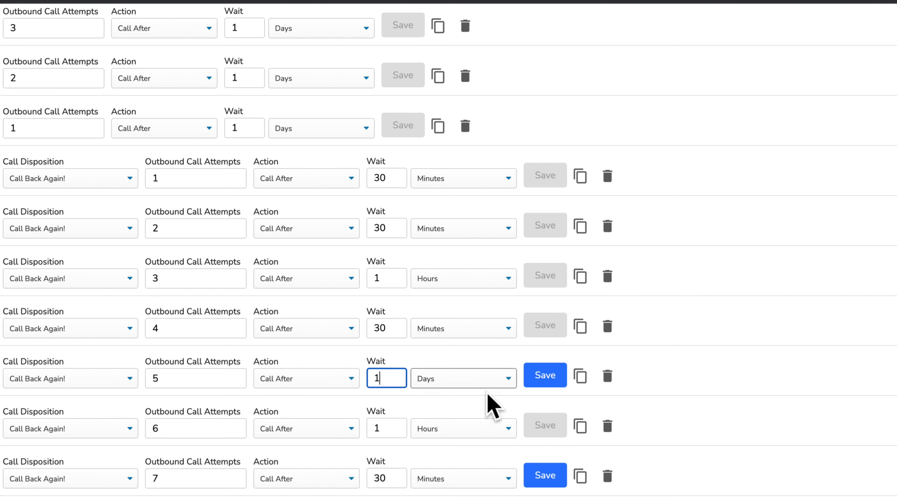
pyautogui.click(549, 375)
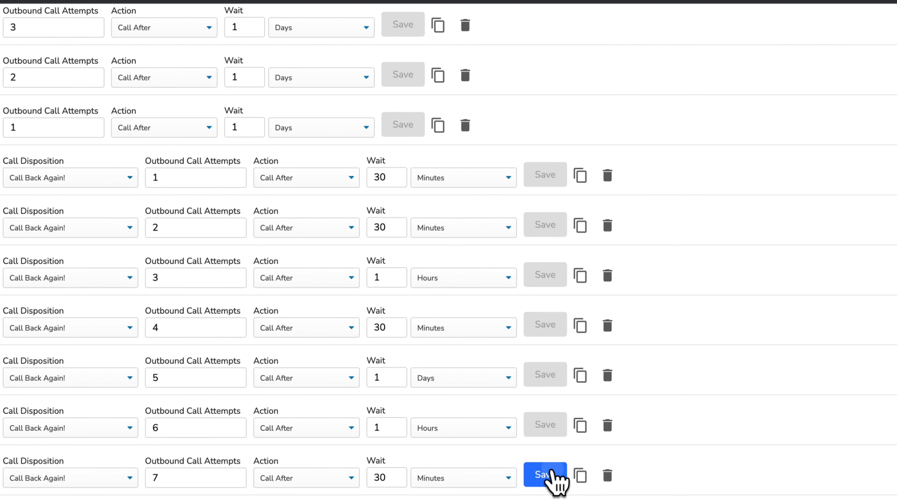
pyautogui.click(555, 477)
pyautogui.scroll(3, 534, 488)
pyautogui.scroll(-3, 535, 486)
pyautogui.scroll(1, 448, 253)
pyautogui.scroll(-1, 448, 252)
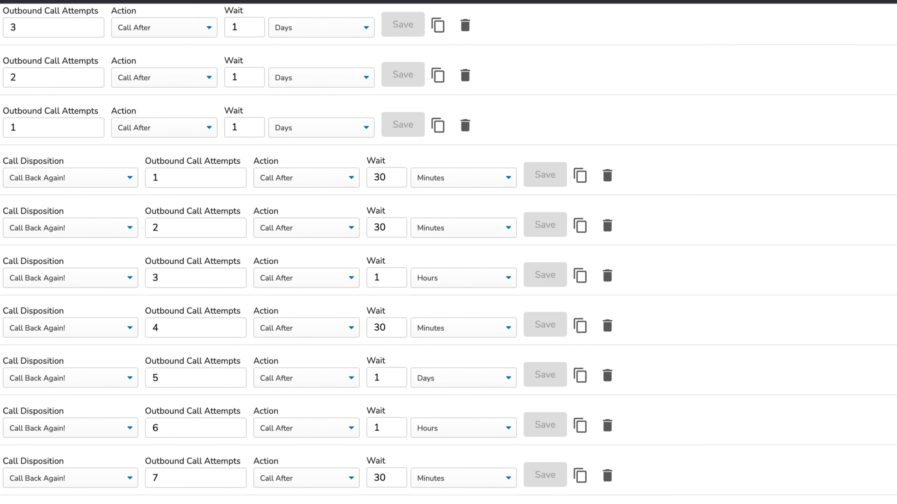
# Step: Set the ninth and tenth Call Back Again! rules to wait 1 Hours and save both
pyautogui.click(439, 424)
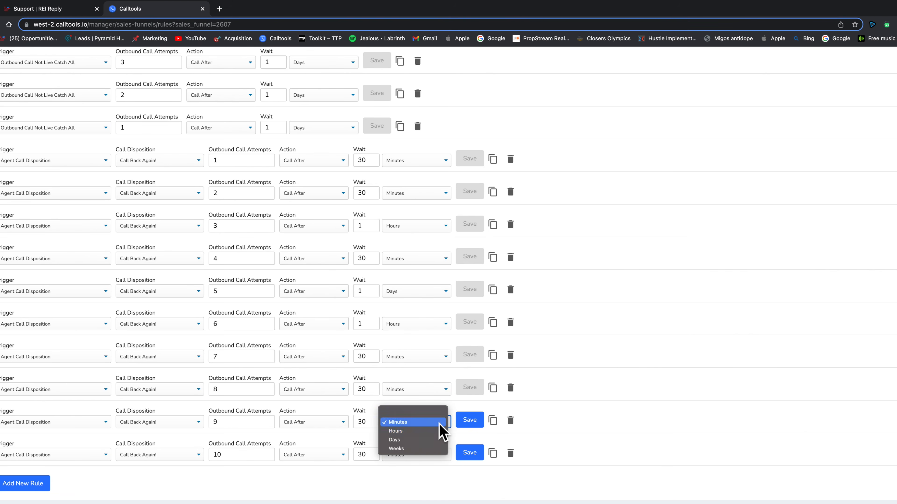
pyautogui.click(421, 433)
pyautogui.click(377, 423)
pyautogui.press('BackSpace')
pyautogui.press('BackSpace')
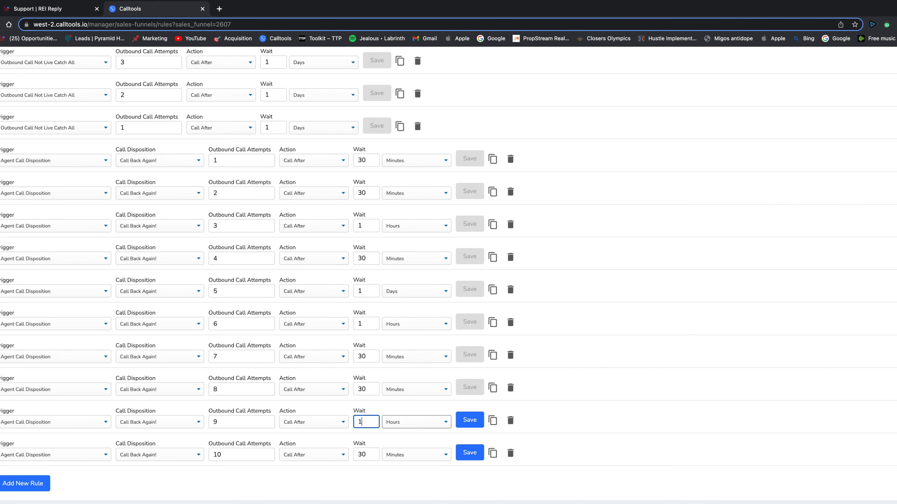
pyautogui.click(372, 457)
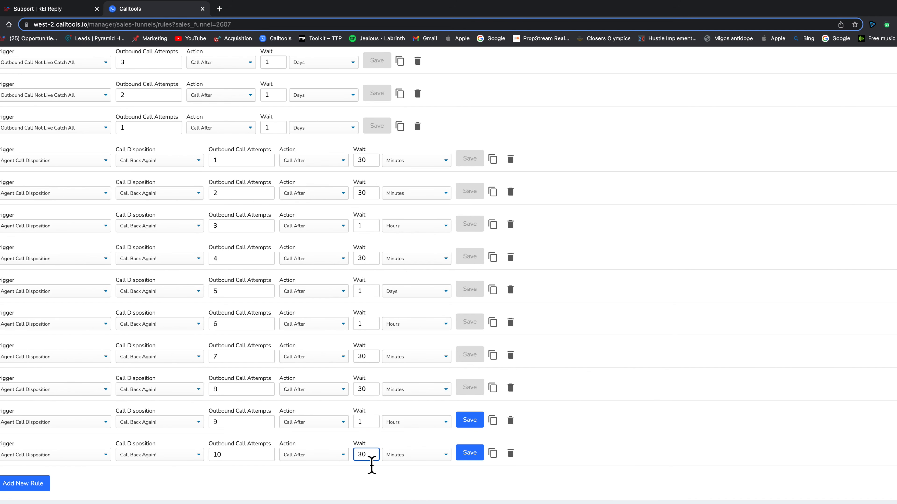
pyautogui.write('1')
pyautogui.click(412, 454)
pyautogui.click(427, 467)
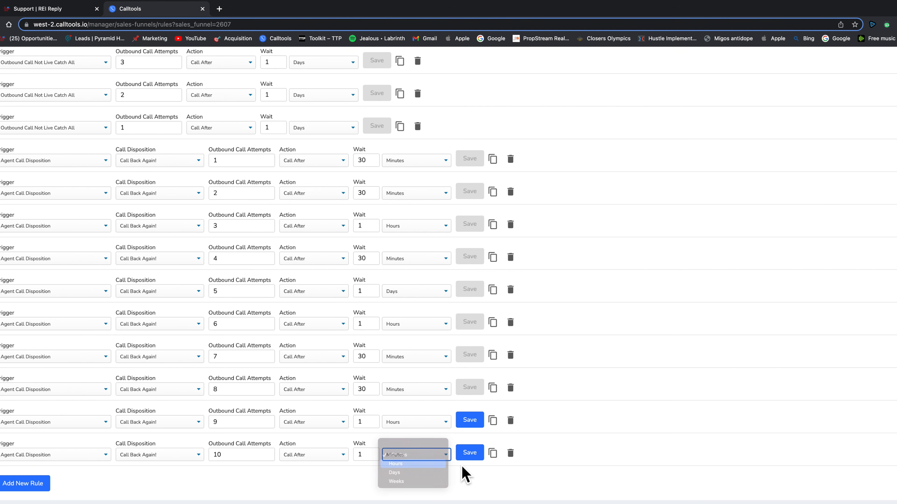
pyautogui.click(471, 454)
pyautogui.click(471, 422)
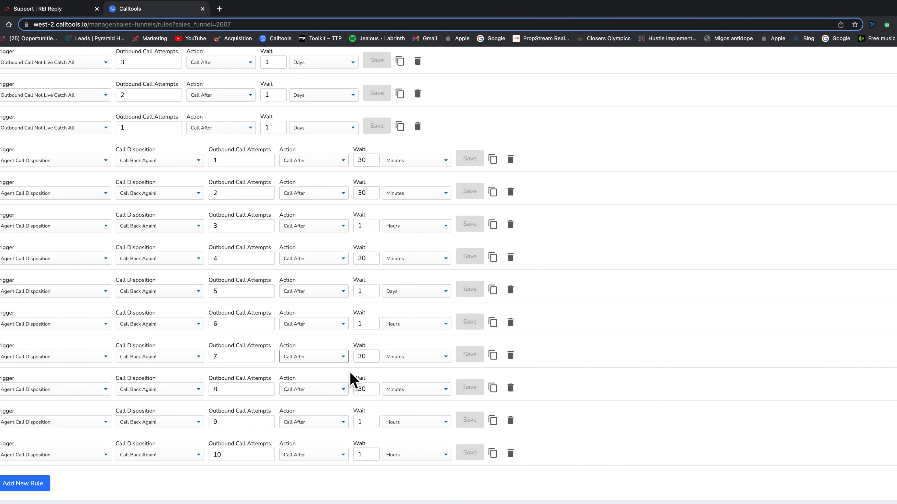
# Step: Scroll up and down the Sales Funnel Rules to review the finished Call Back Again! rules
pyautogui.scroll(10, 364, 366)
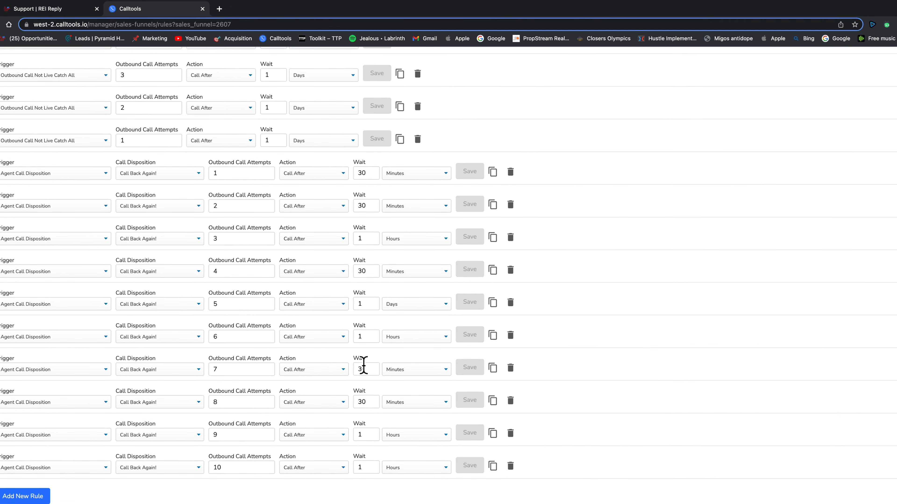
pyautogui.scroll(-7, 364, 364)
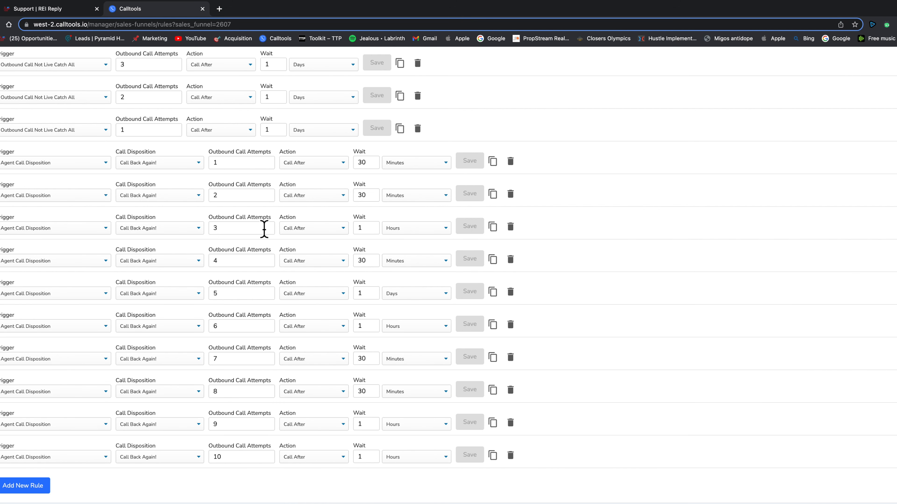
pyautogui.scroll(10, 330, 330)
pyautogui.scroll(-10, 456, 230)
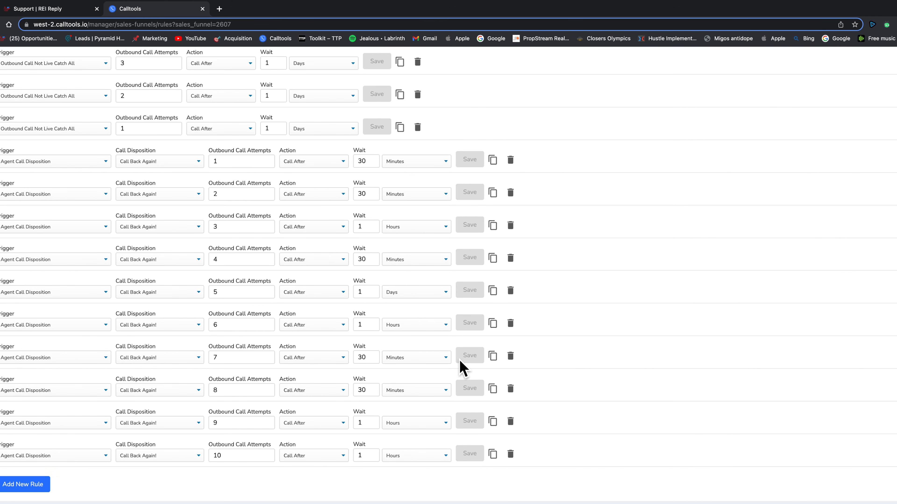
pyautogui.scroll(10, 338, 298)
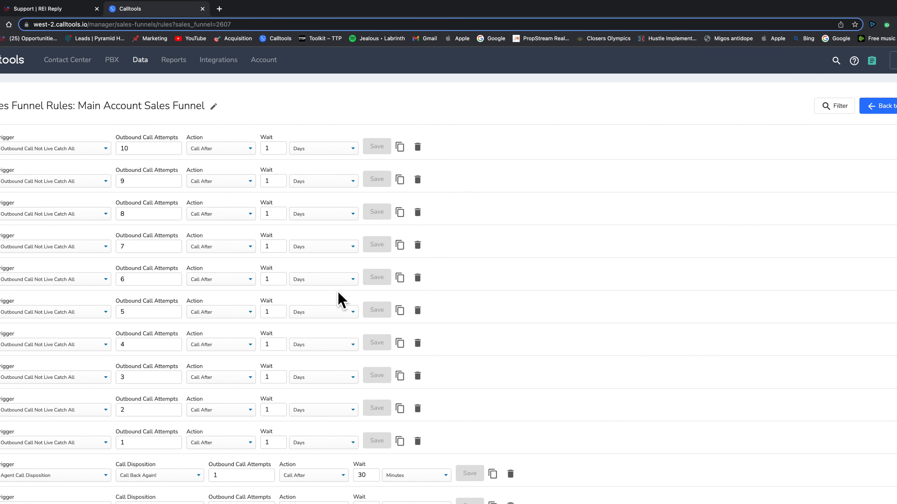
pyautogui.scroll(-10, 410, 224)
pyautogui.scroll(10, 410, 225)
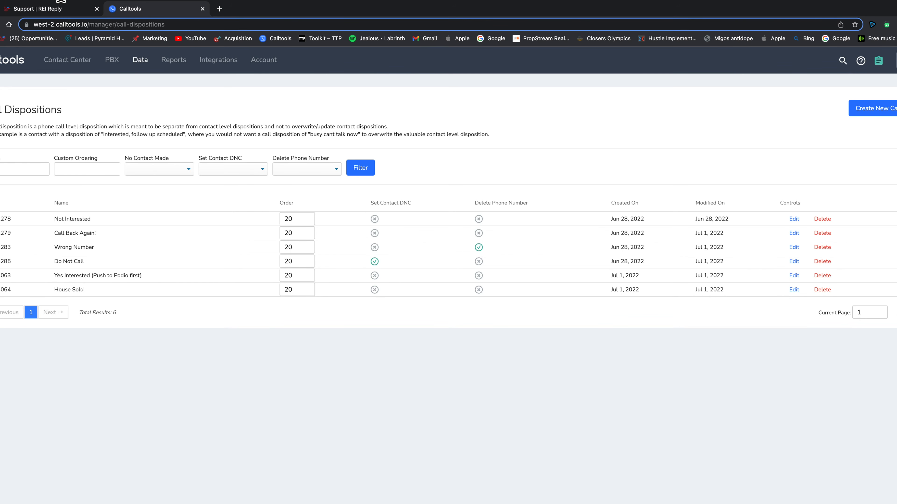
# Step: Edit Your First Campaign from Contact Center > Campaigns and bring up its live filter
pyautogui.click(78, 63)
pyautogui.click(91, 84)
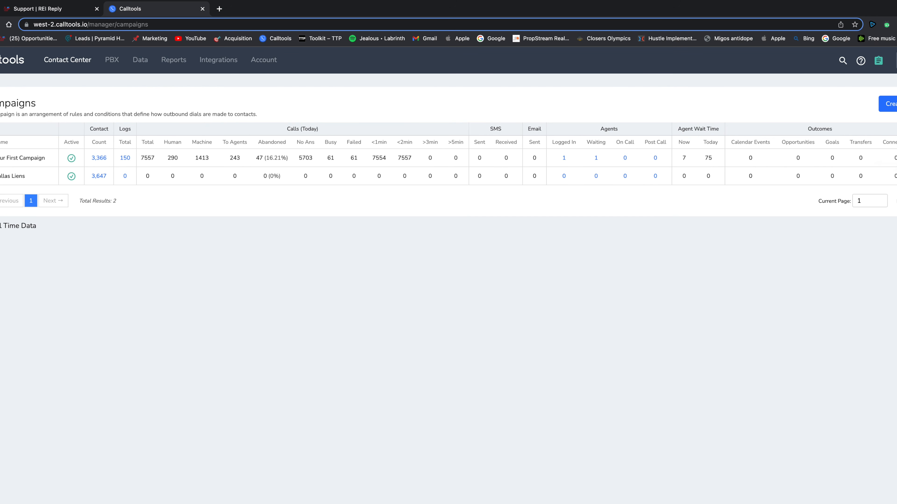
pyautogui.click(896, 158)
pyautogui.click(892, 202)
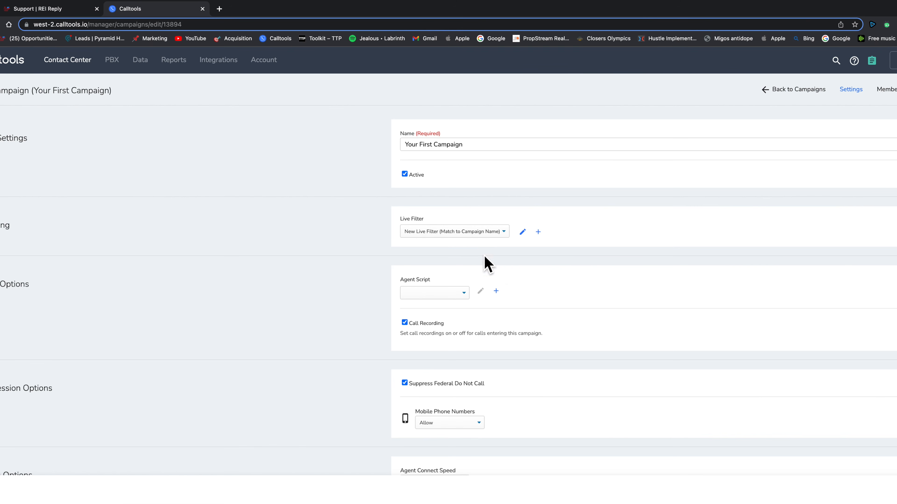
pyautogui.click(521, 233)
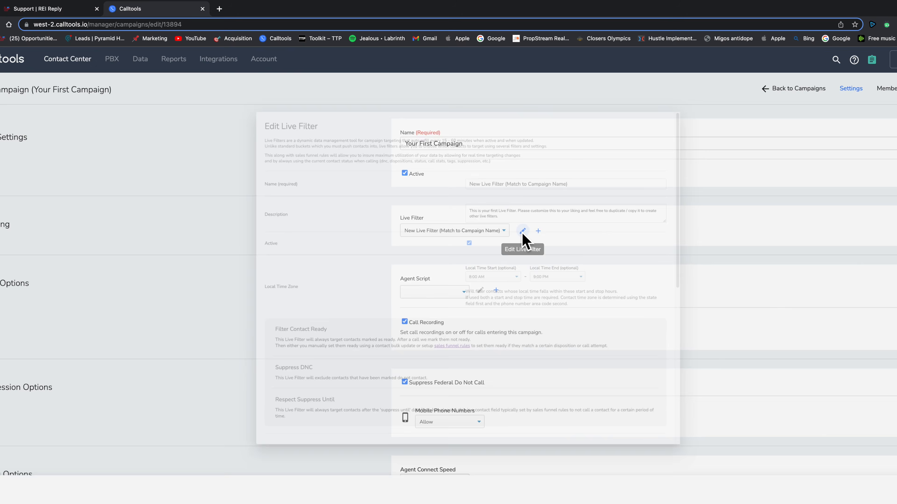
# Step: Exclude by Last Call Disposition with Not Interested and Do Not Call selected, and save
pyautogui.scroll(-5, 381, 343)
pyautogui.scroll(-5, 447, 373)
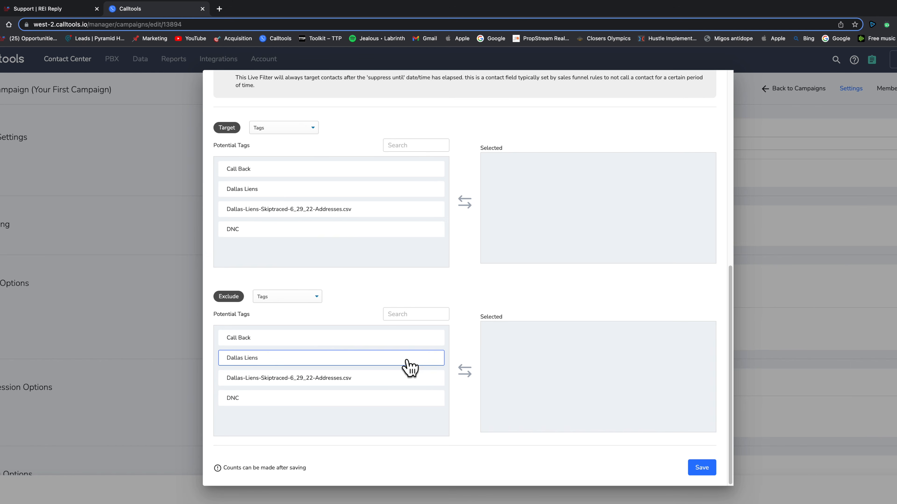
pyautogui.click(296, 303)
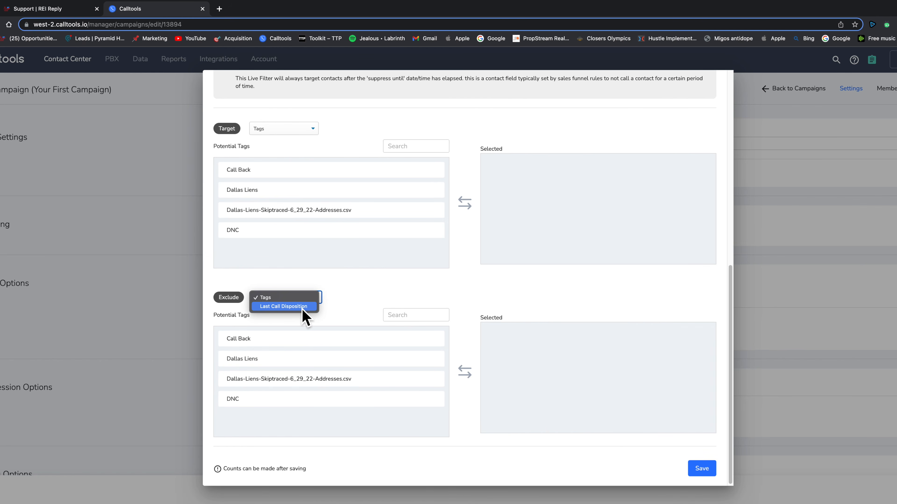
pyautogui.click(302, 307)
pyautogui.scroll(-1, 324, 354)
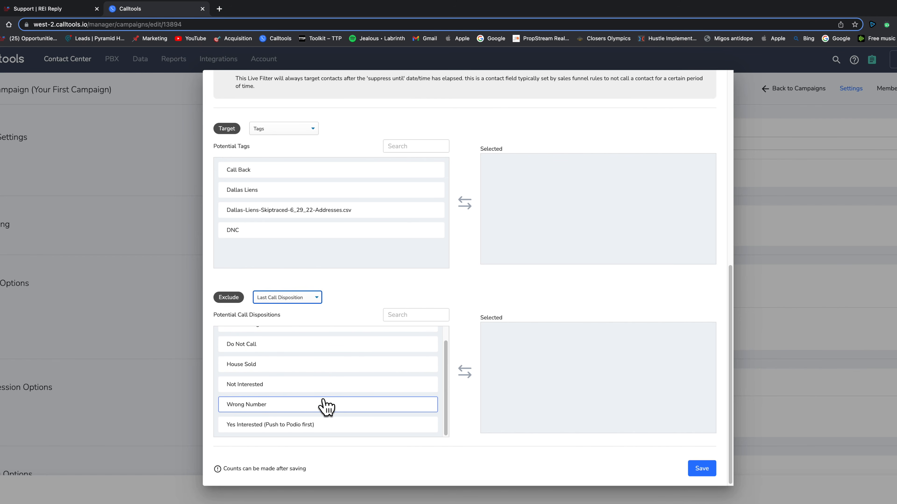
pyautogui.click(315, 387)
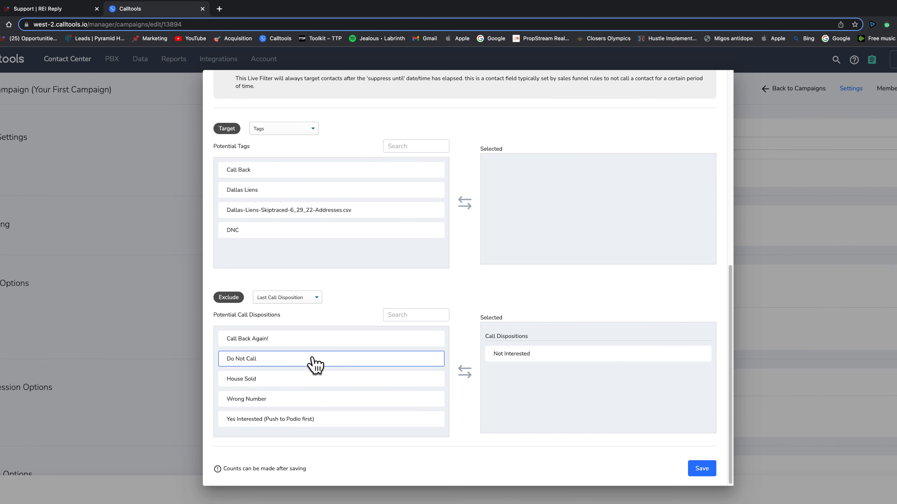
pyautogui.click(315, 364)
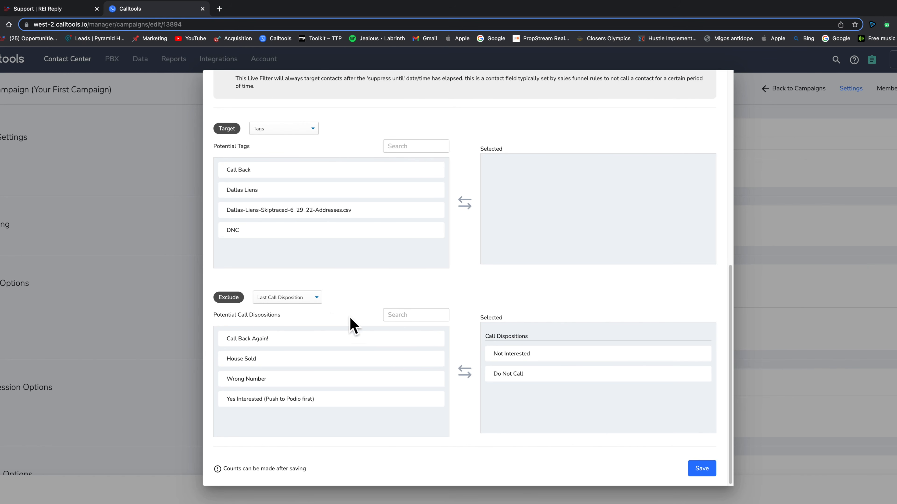
pyautogui.click(702, 469)
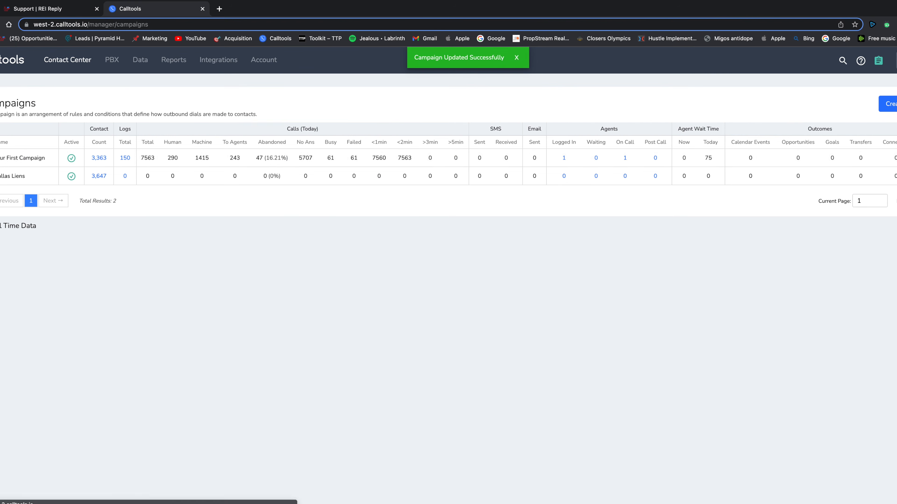